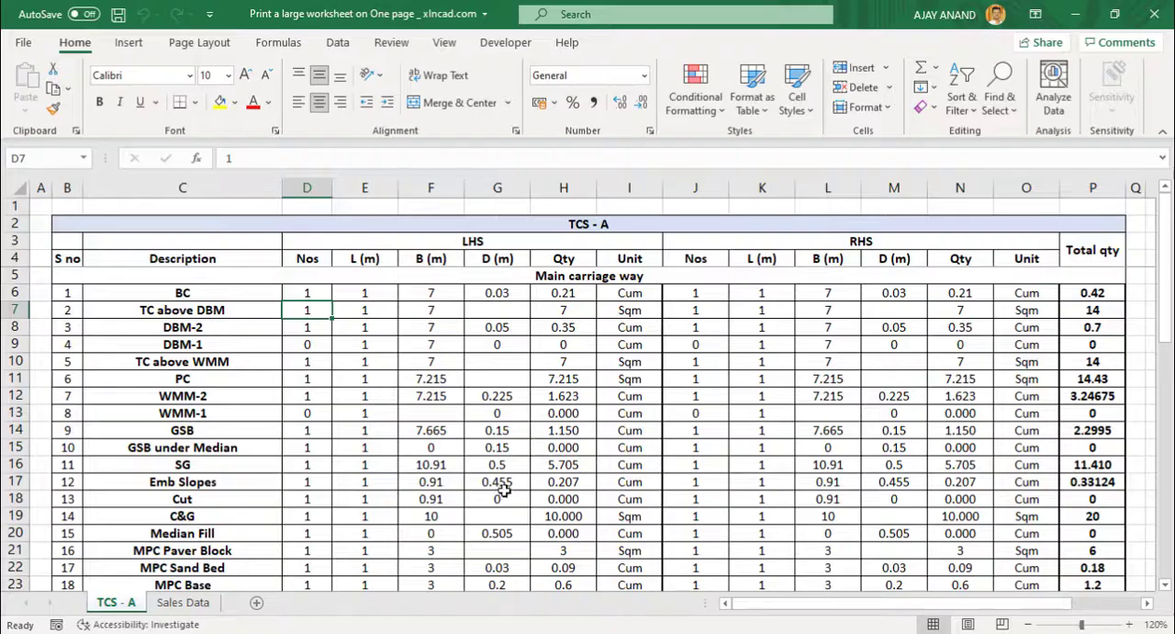
Look over the TCS - A sheet and preview how its printout is split across pages.
scroll(506, 491, down, 8)
scroll(509, 490, up, 4)
scroll(509, 495, up, 4)
click(25, 44)
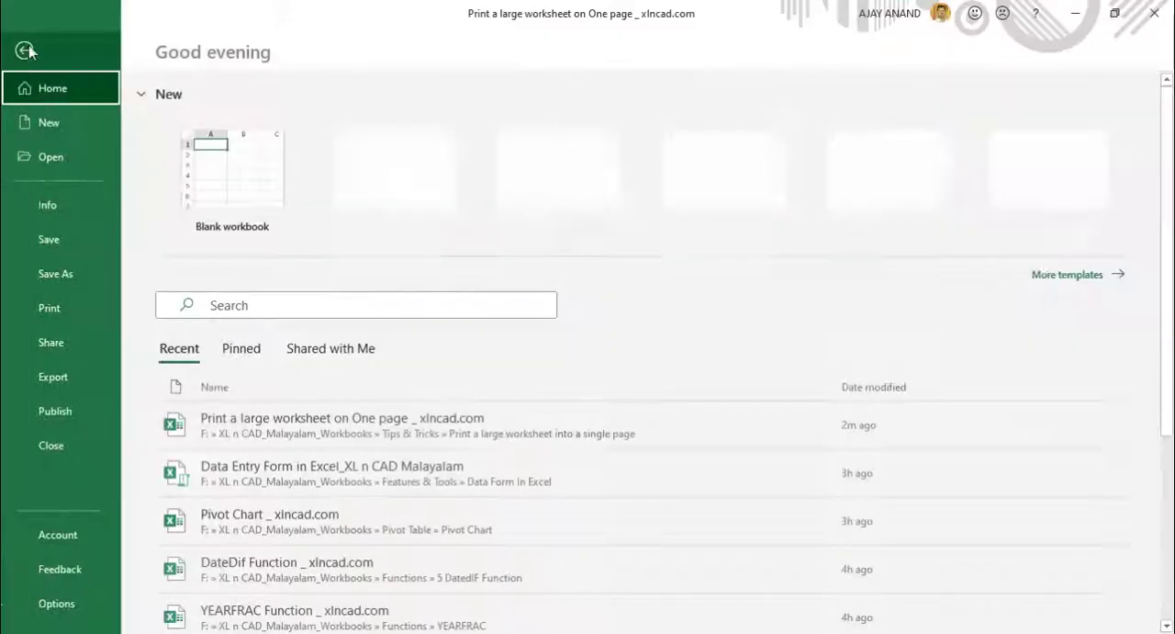
click(81, 310)
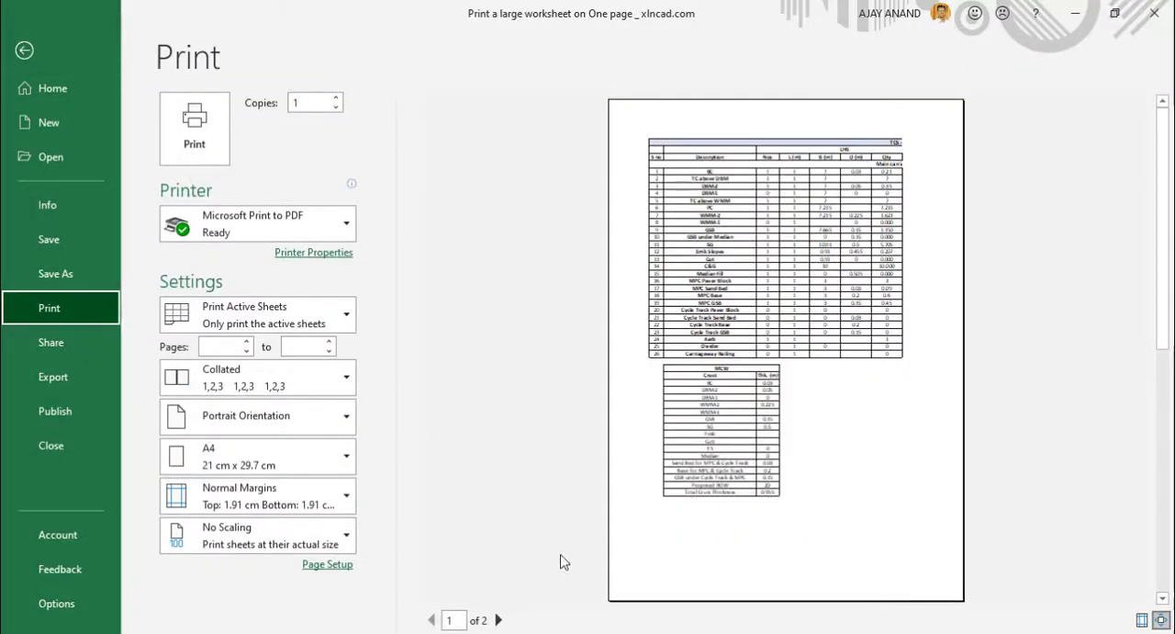
click(499, 620)
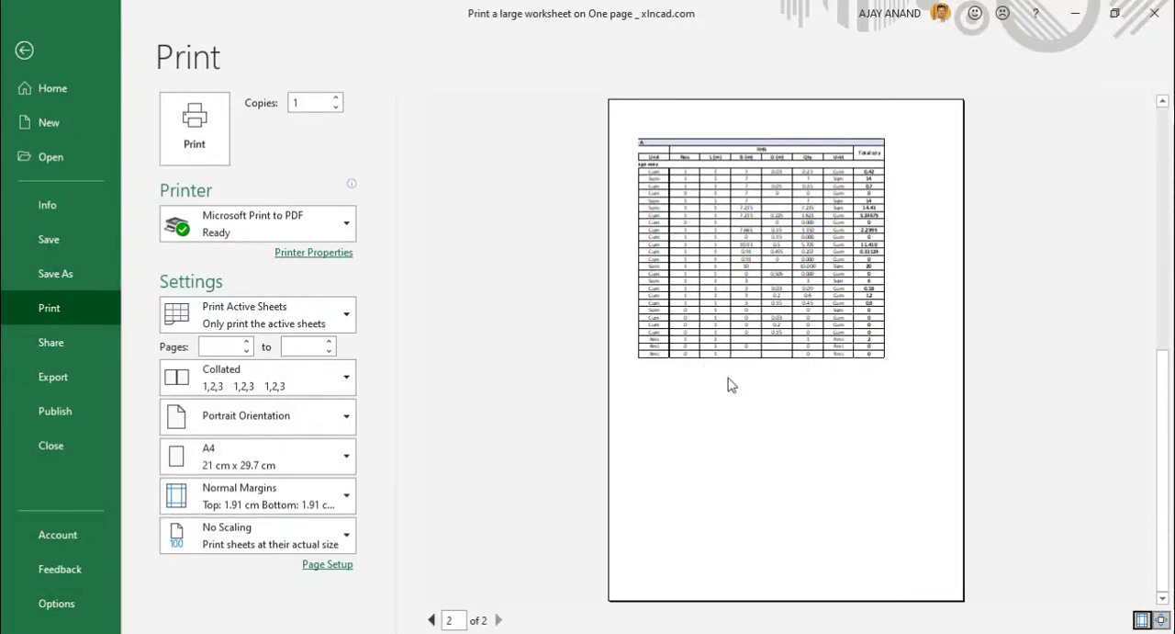
click(431, 620)
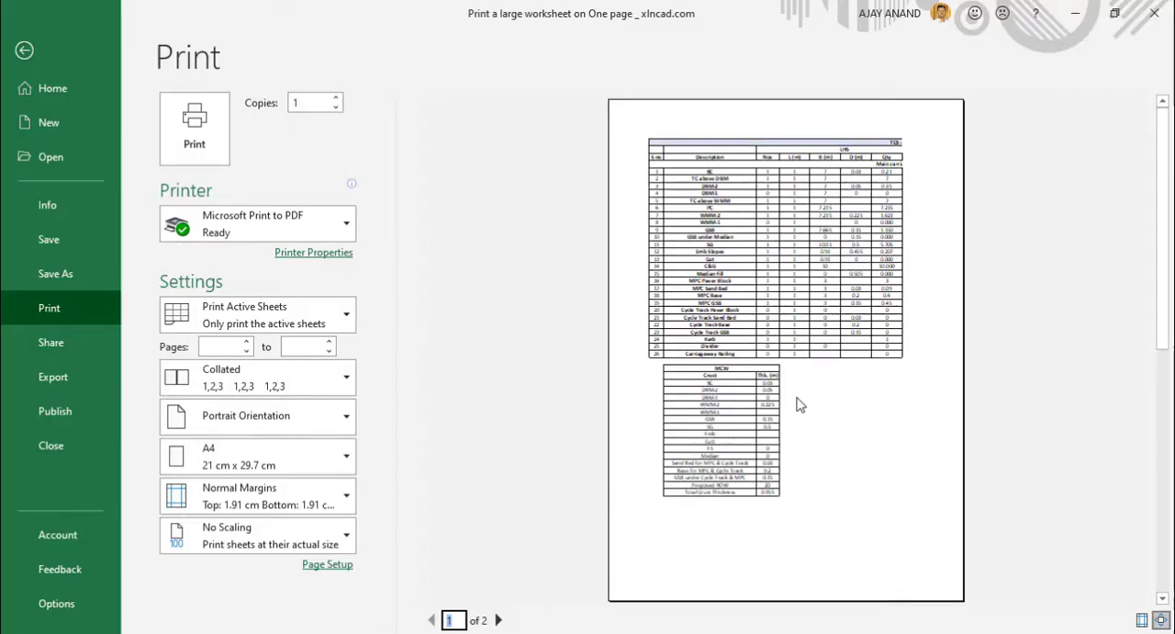
Set the TCS - A sheet's print scaling to fit 1 page wide by 1 tall.
click(346, 568)
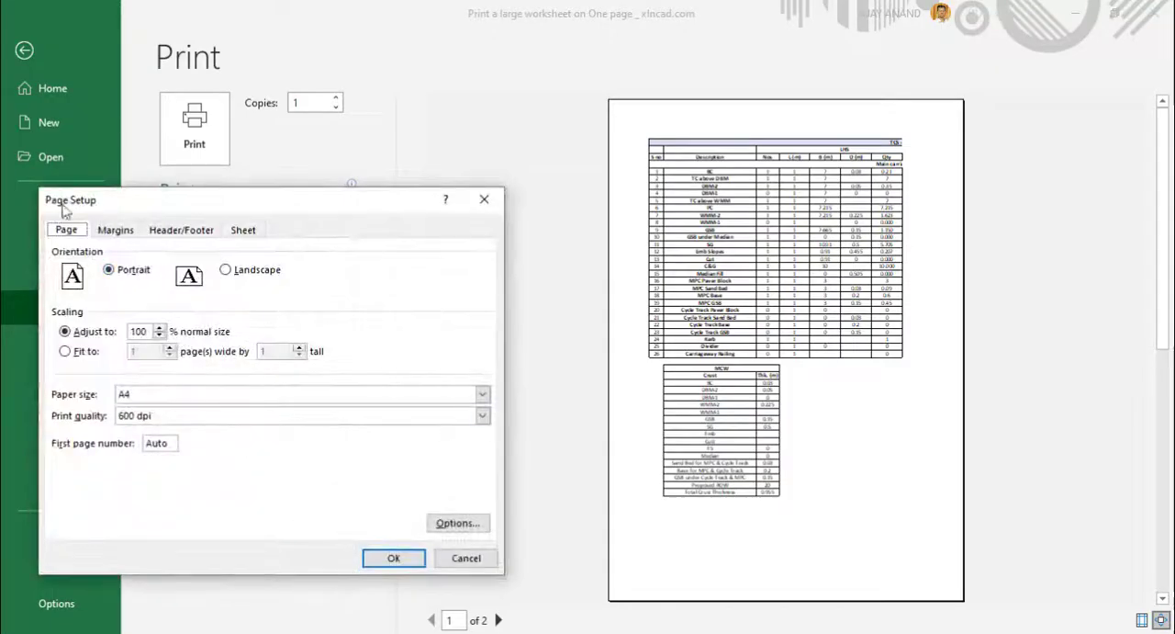
click(69, 352)
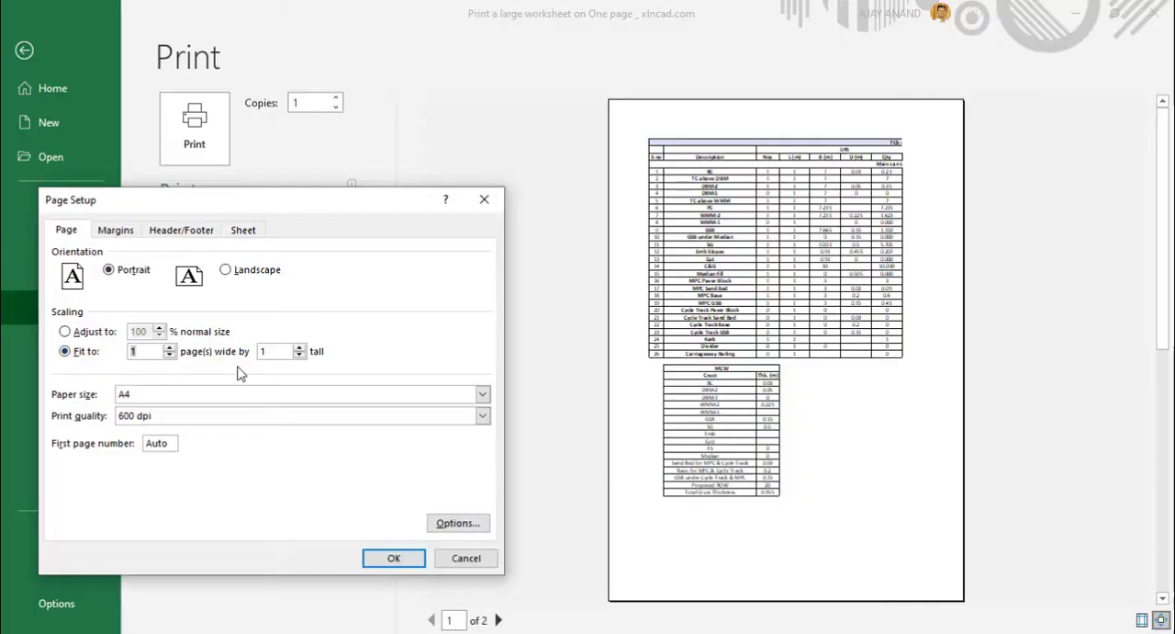
click(379, 561)
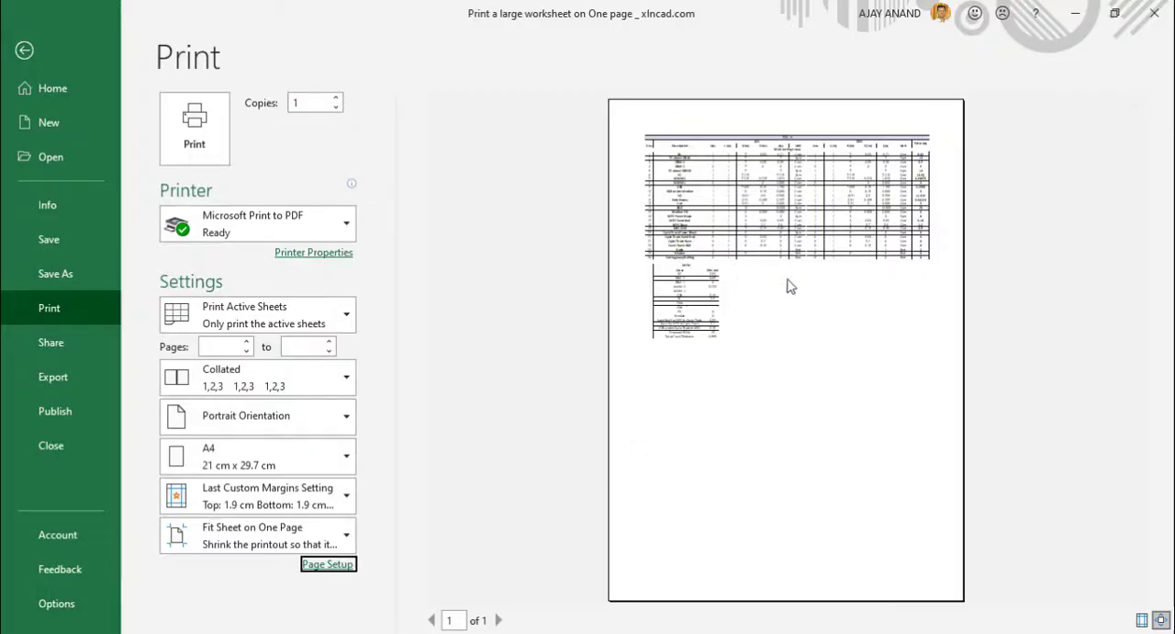
Inspect the one-page preview at a larger size and set the printout to landscape orientation.
click(1161, 620)
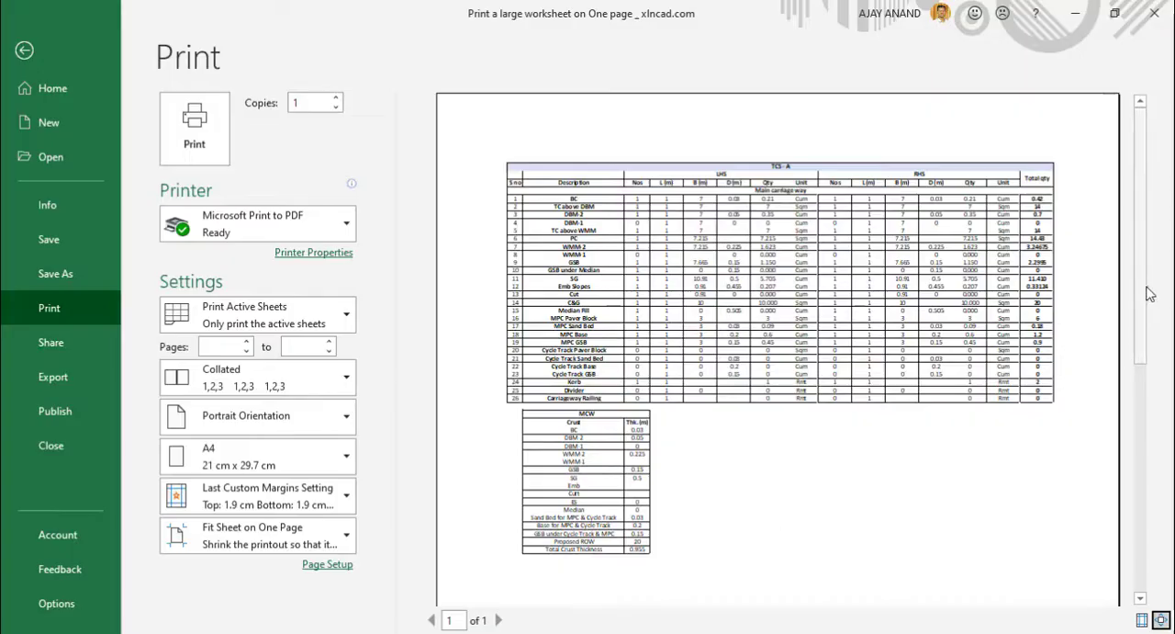
scroll(1136, 413, down, 3)
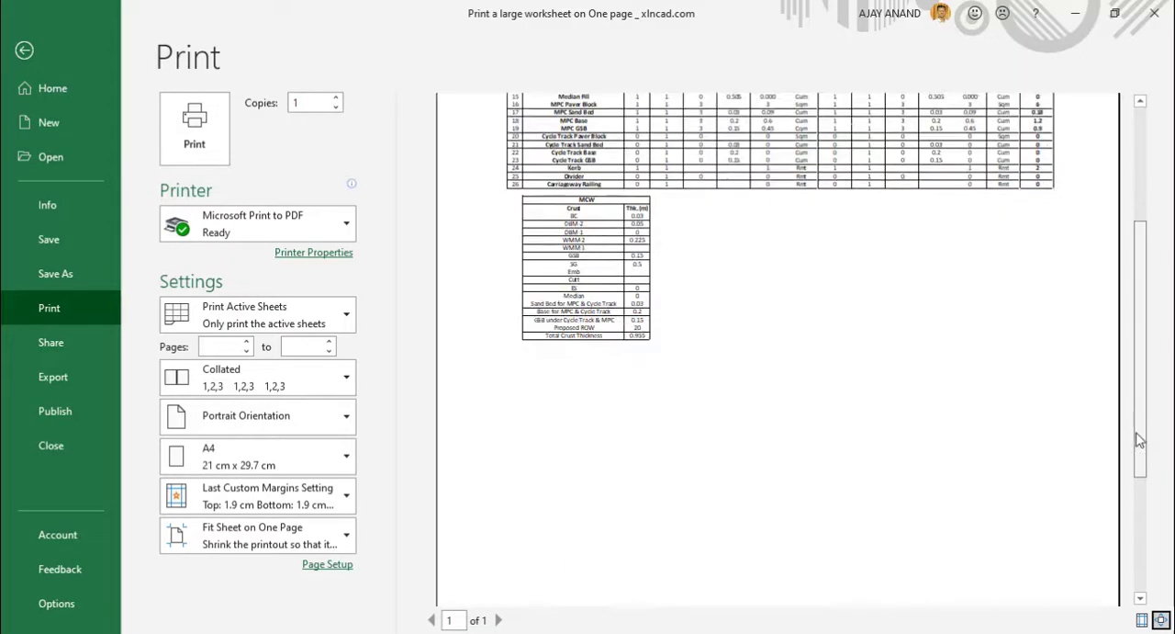
scroll(1139, 280, up, 3)
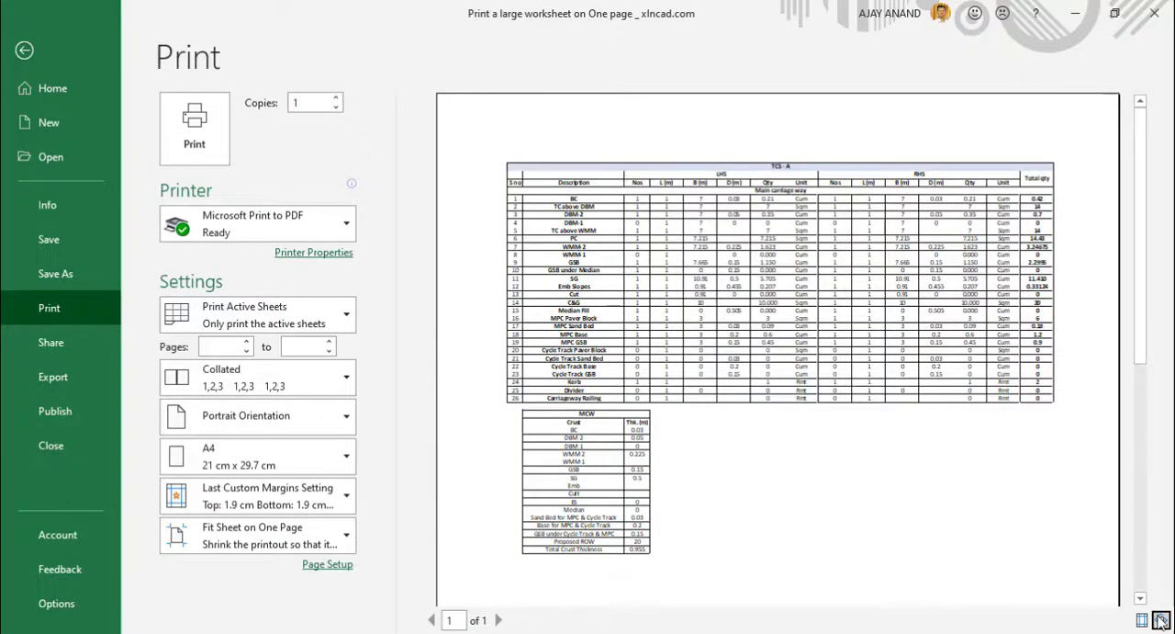
click(879, 497)
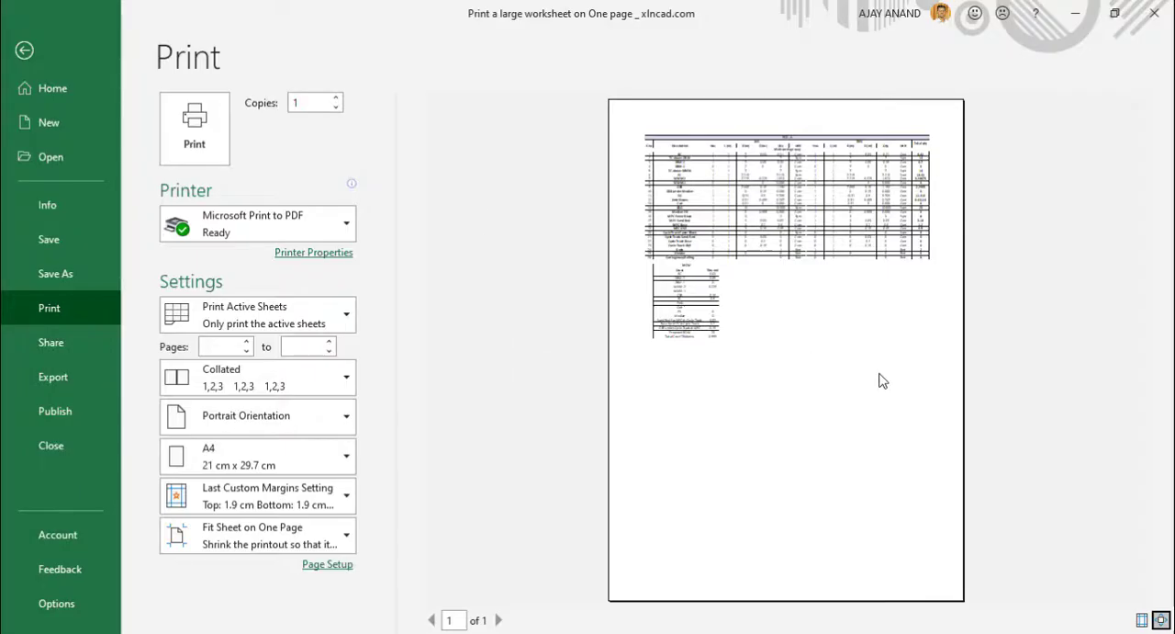
click(347, 422)
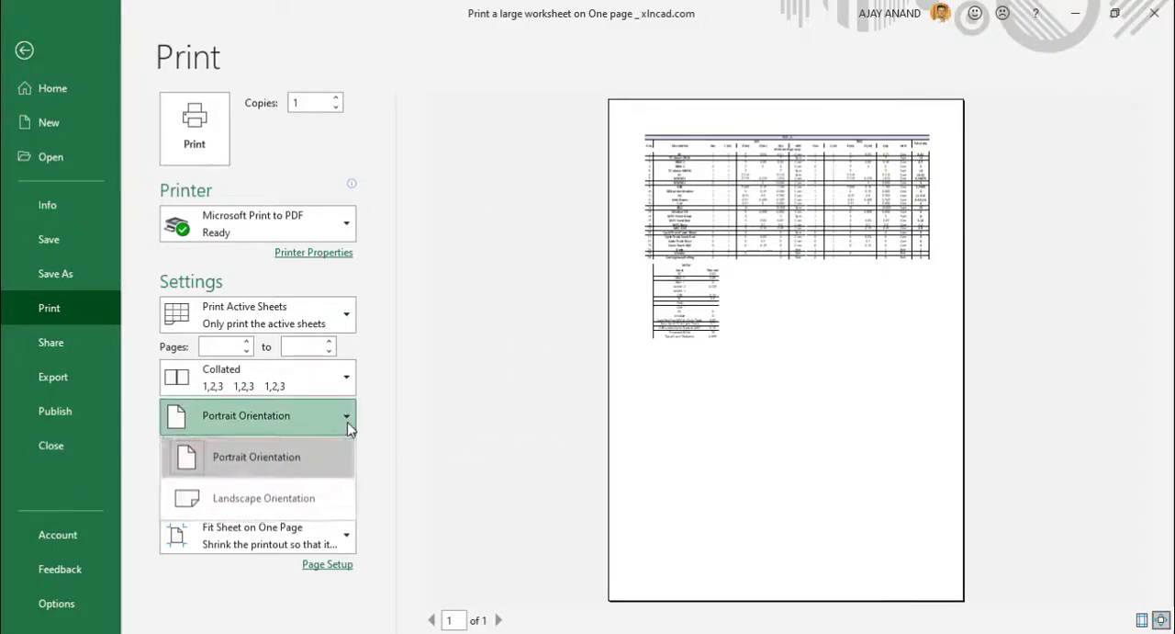
click(319, 501)
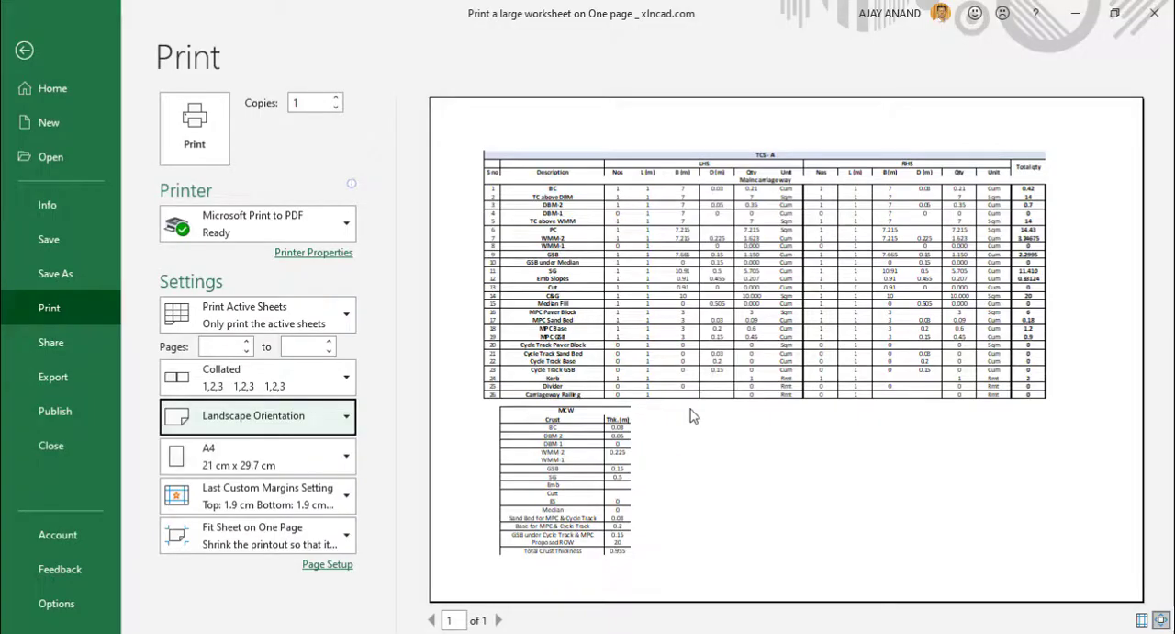
Print the sheet to PDF, saving it as TCS - A in the Print folder on the Desktop.
click(220, 153)
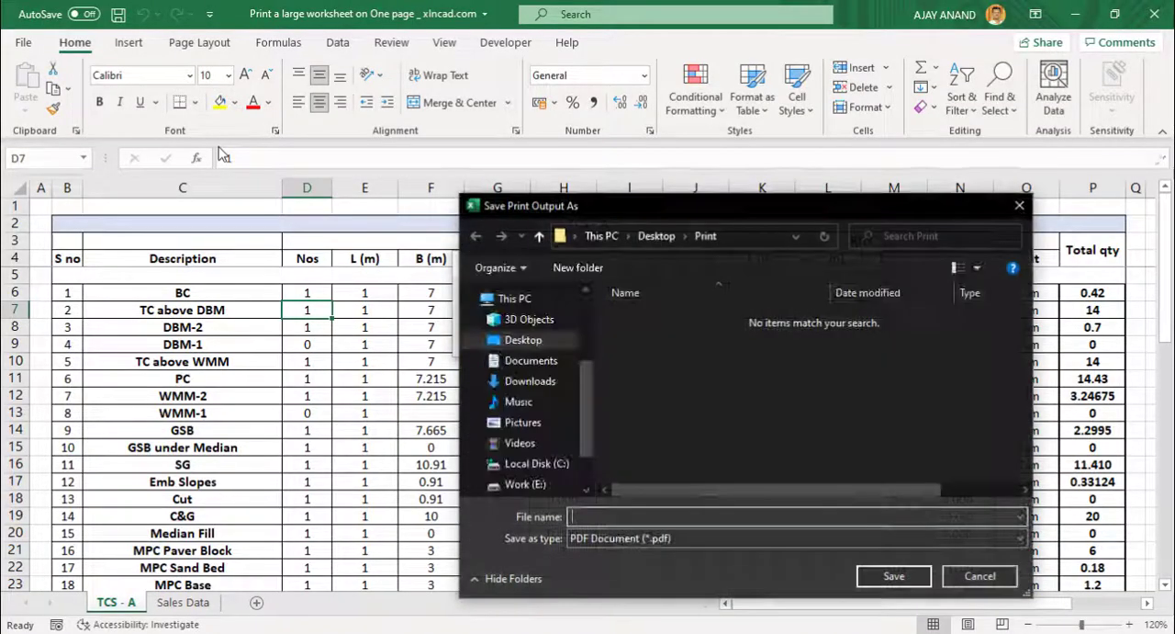
click(659, 236)
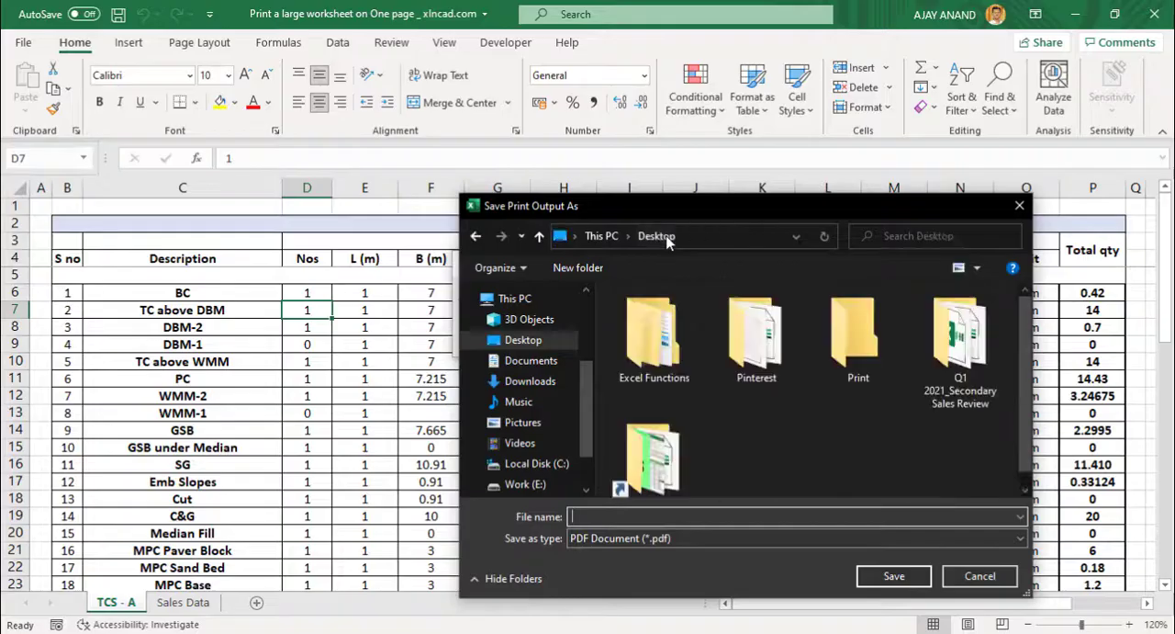
double_click(879, 343)
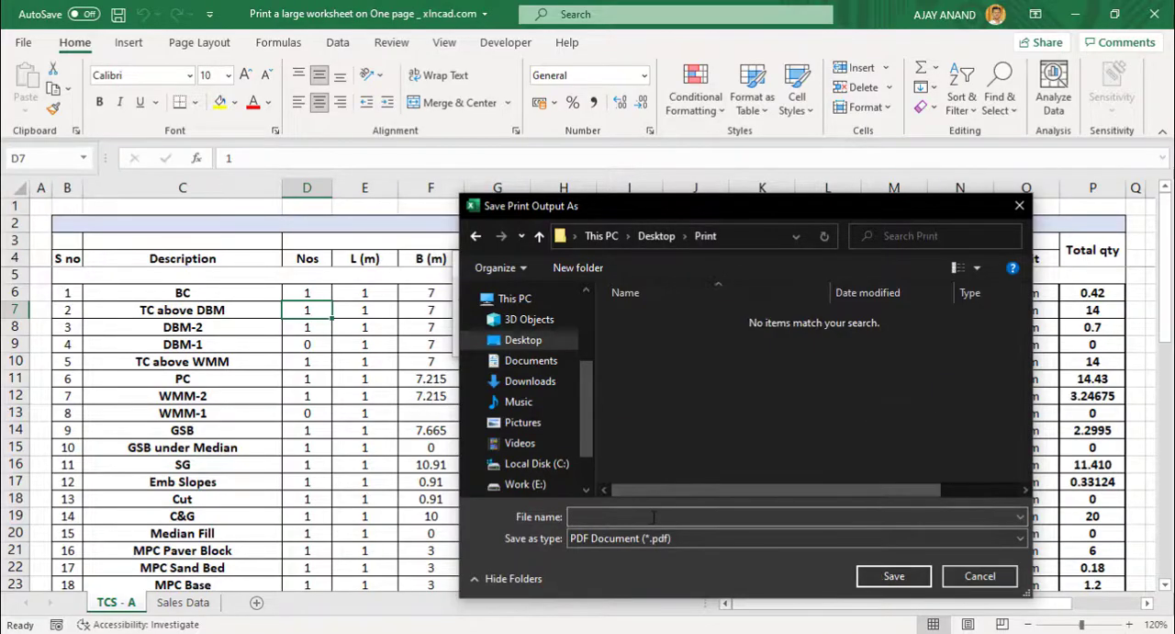
text(TCS - A)
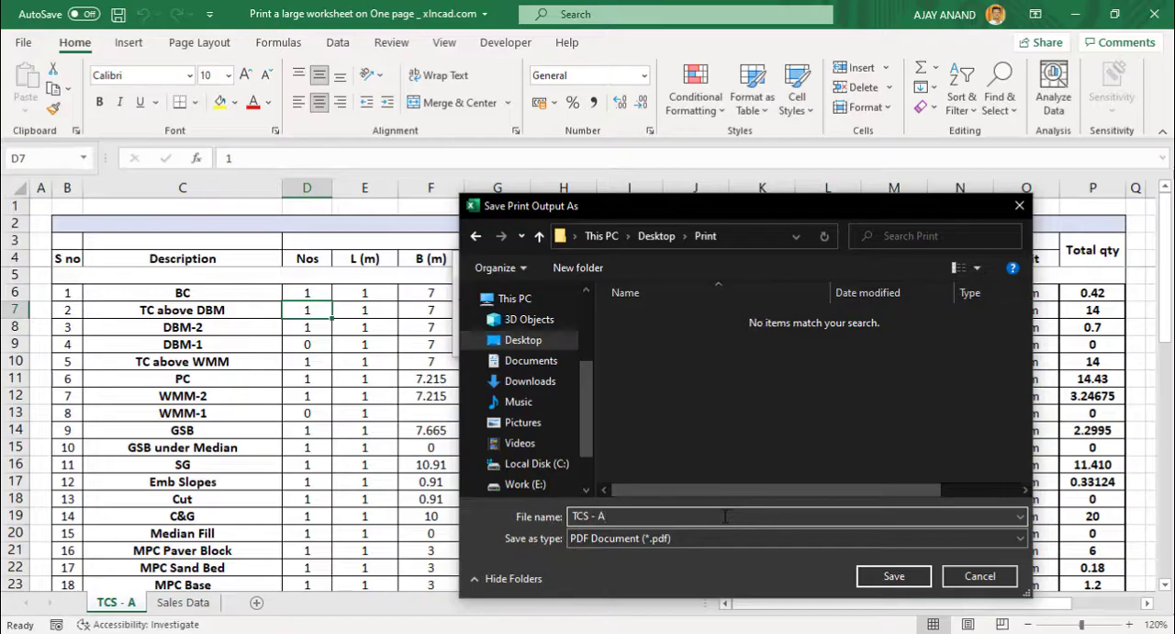
click(860, 577)
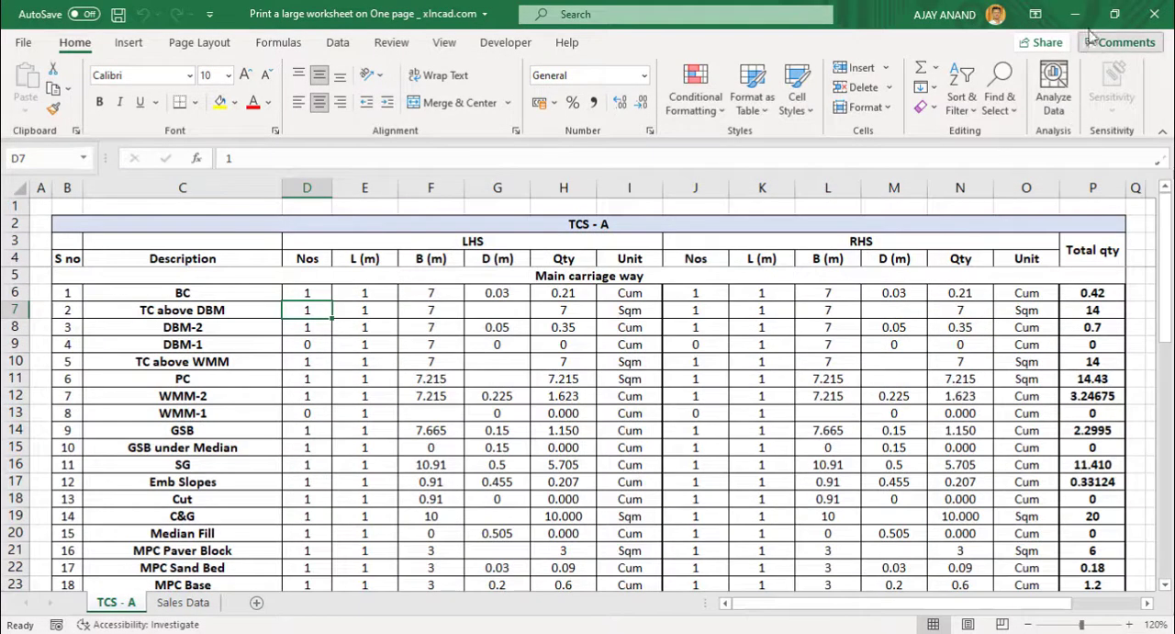
Open the TCS - A PDF from the desktop Print folder in Adobe Reader, examine its table enlarged, and close it.
click(1079, 16)
double_click(108, 388)
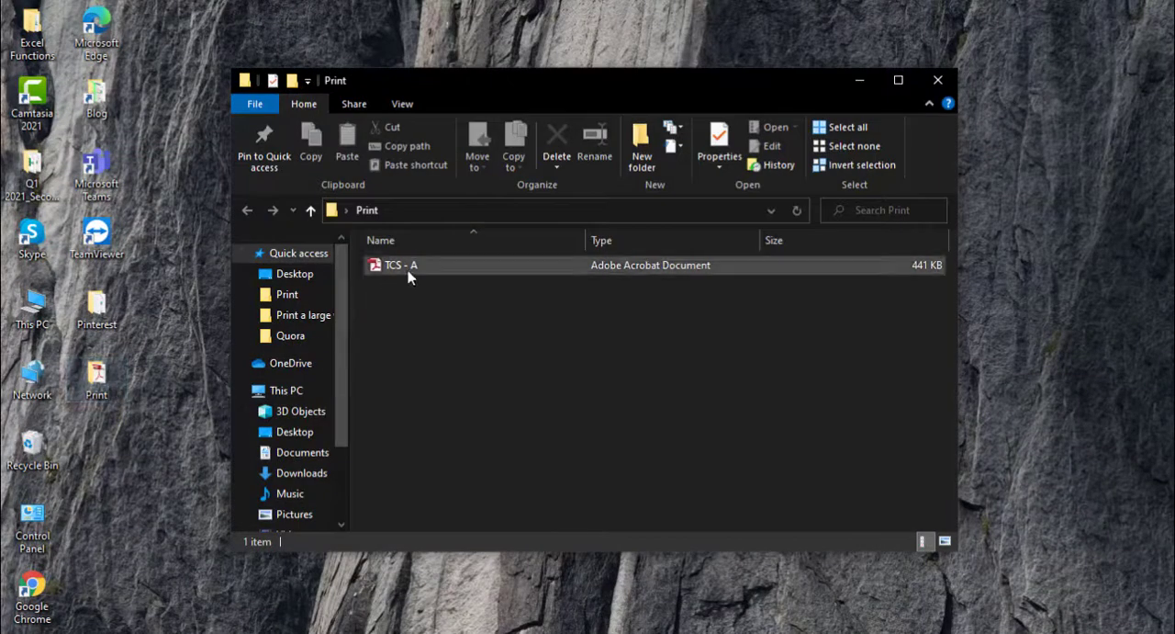
double_click(409, 274)
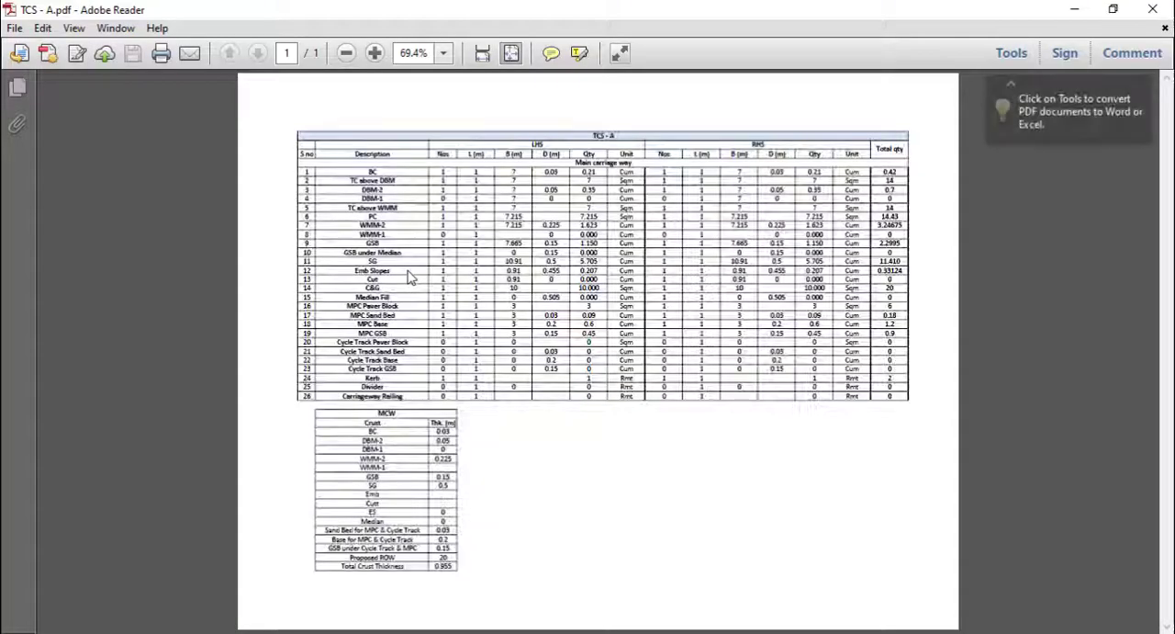
click(375, 53)
click(375, 54)
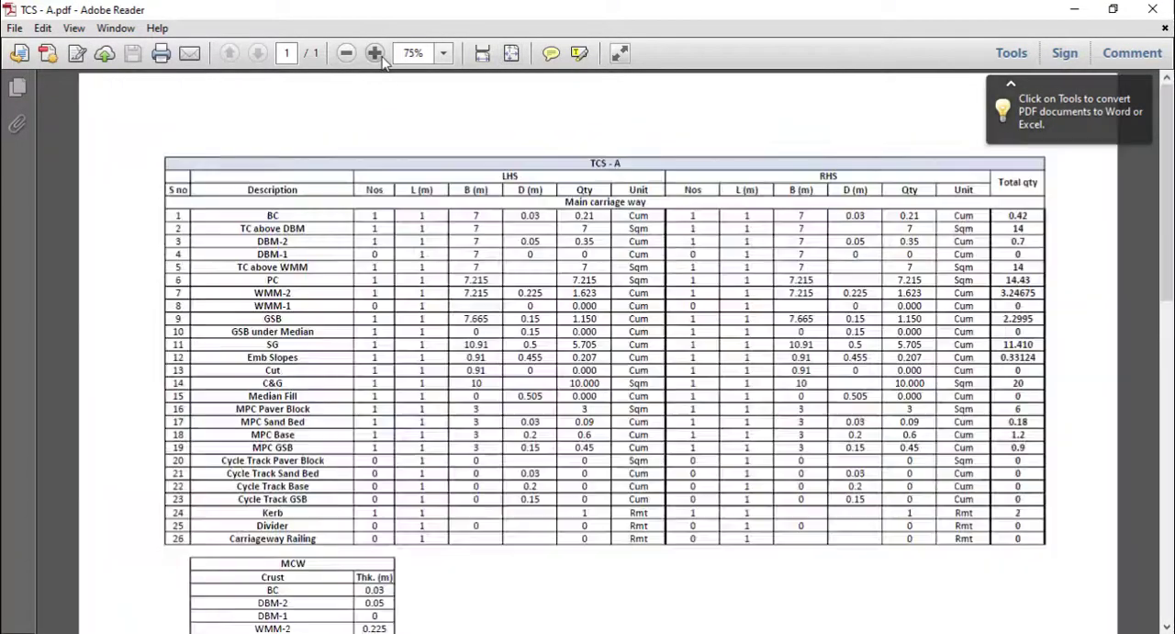
click(376, 53)
scroll(473, 454, down, 2)
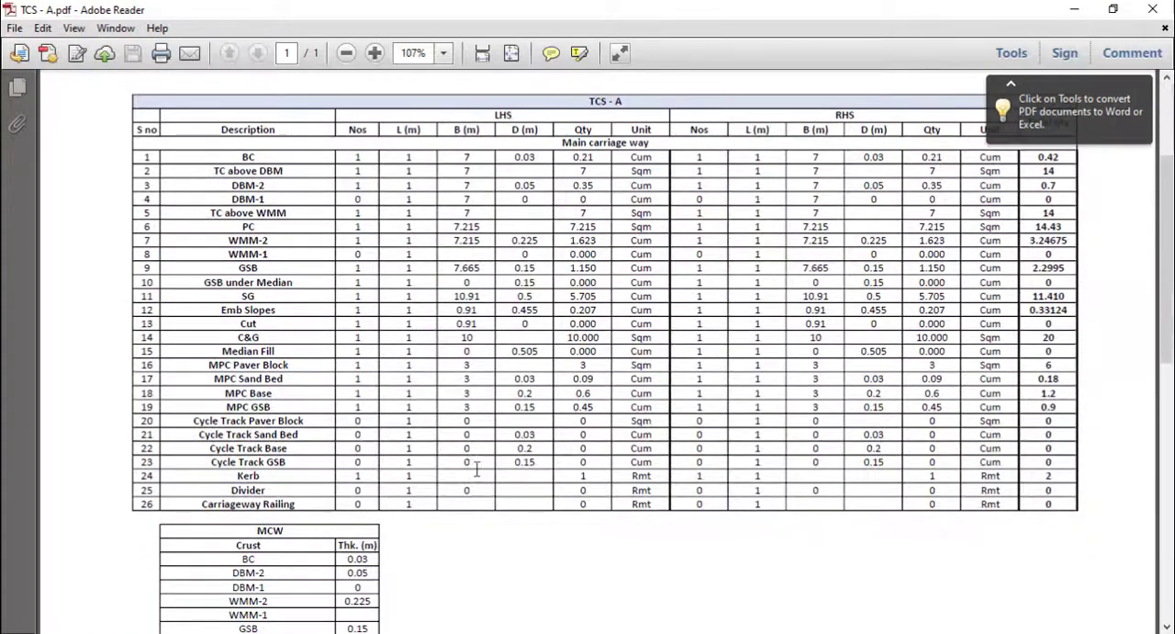
click(1154, 9)
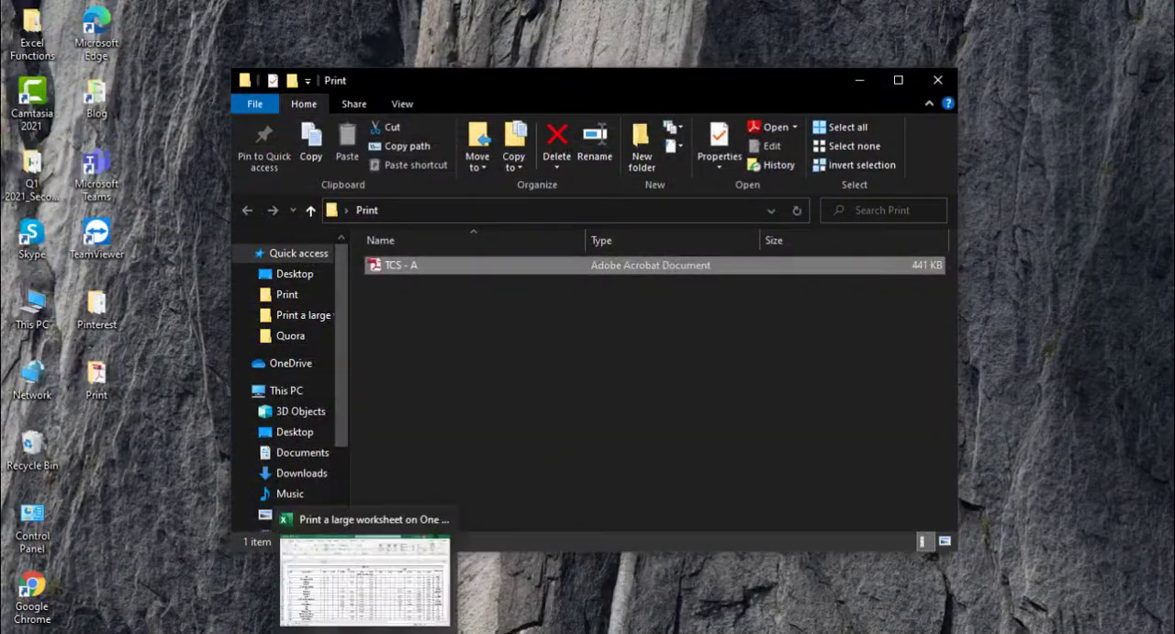
Return to the Excel workbook and look through the columns and rows of the Sales Data sheet.
click(385, 588)
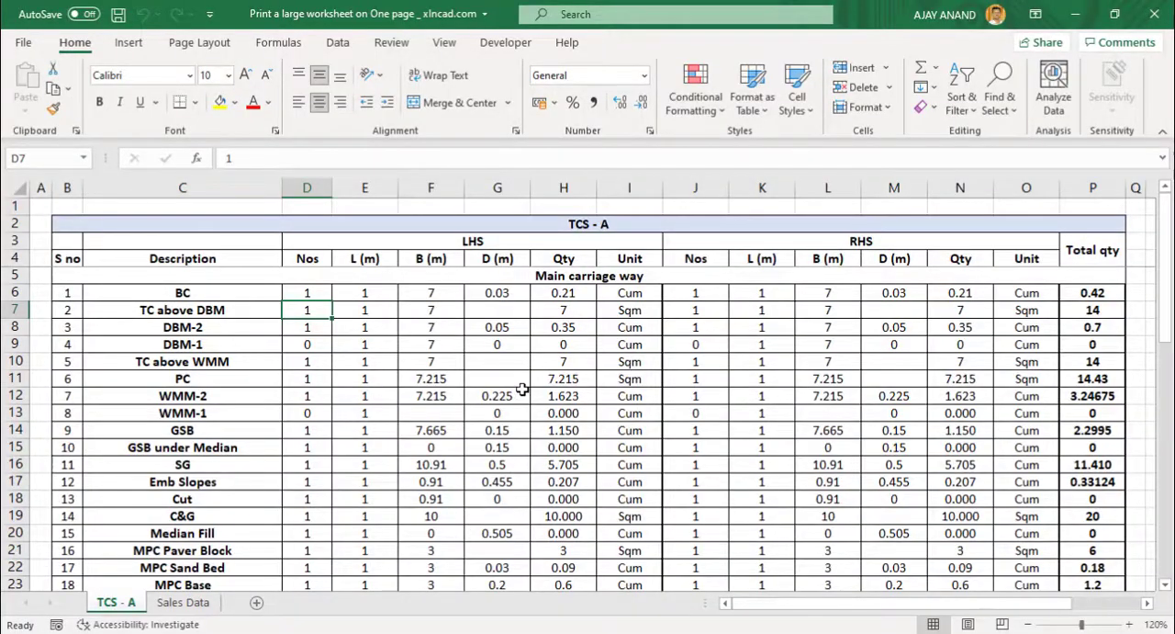
click(202, 605)
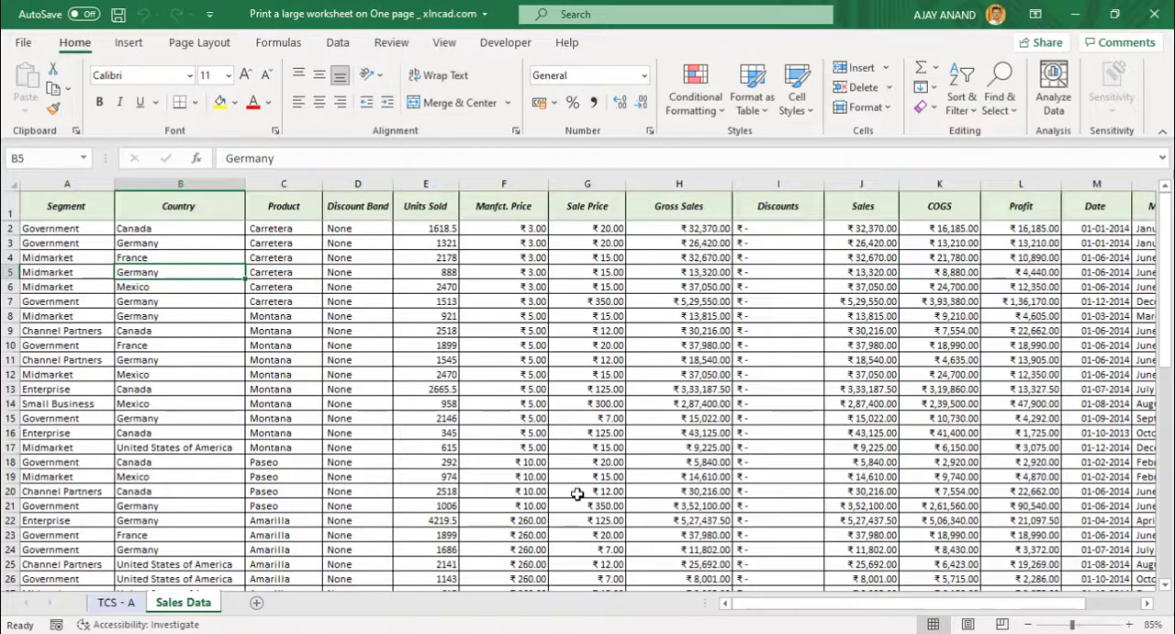
click(920, 604)
drag(920, 606, 977, 606)
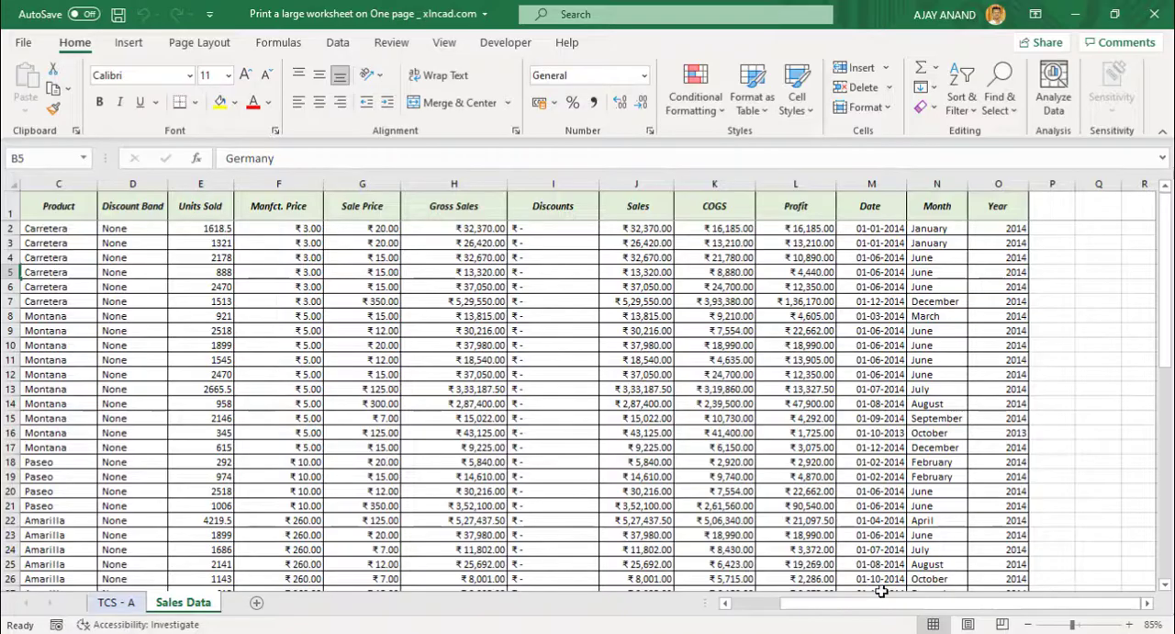
drag(881, 605, 817, 607)
scroll(643, 432, down, 14)
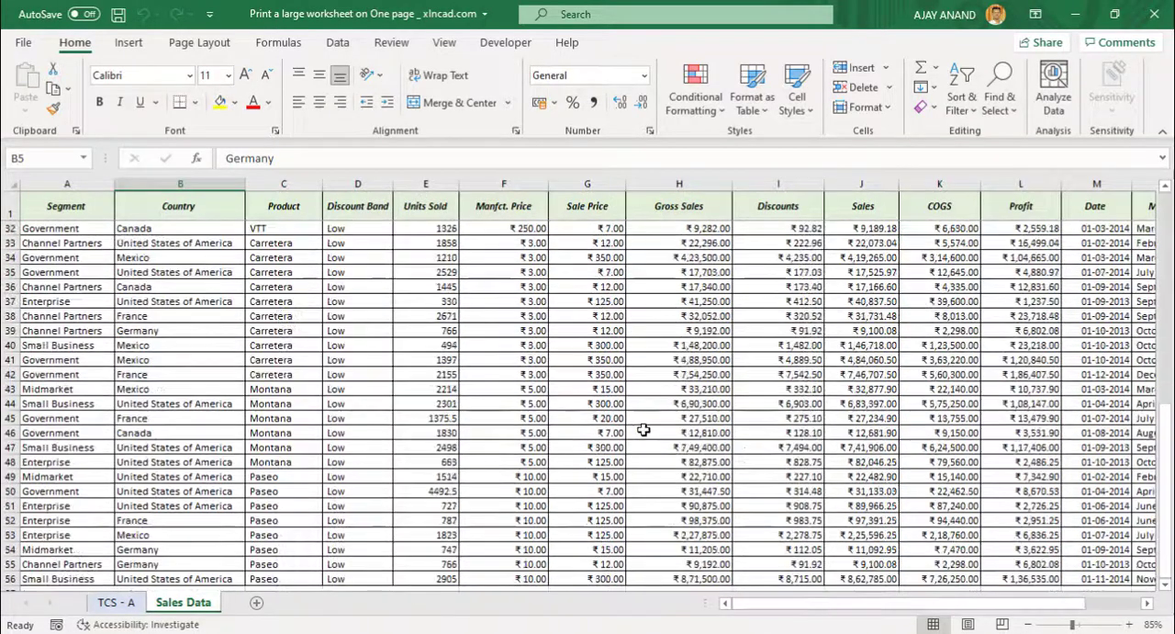
scroll(645, 439, up, 4)
scroll(646, 439, up, 10)
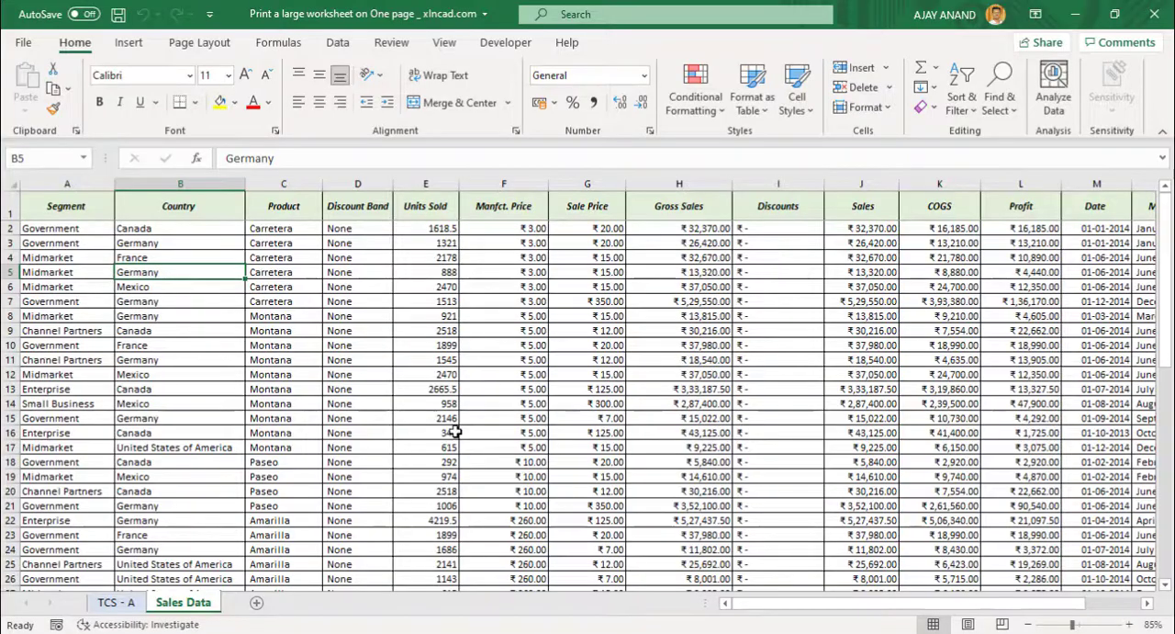
Preview the Sales Data printout page by page to check how it is split, then return to the sheet.
click(23, 42)
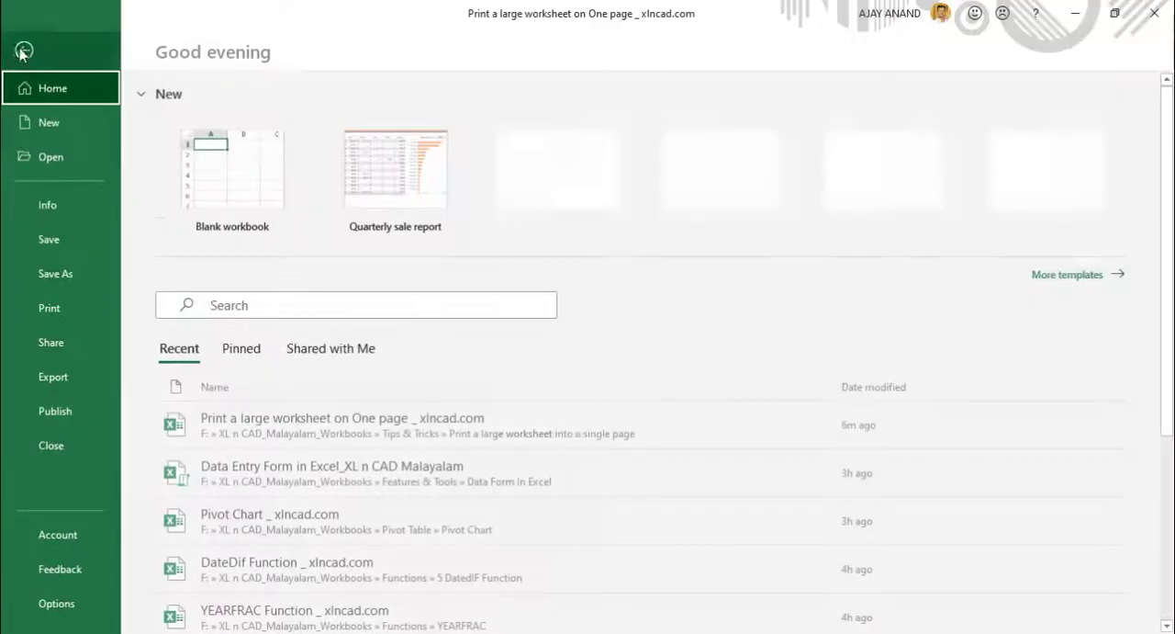
click(74, 307)
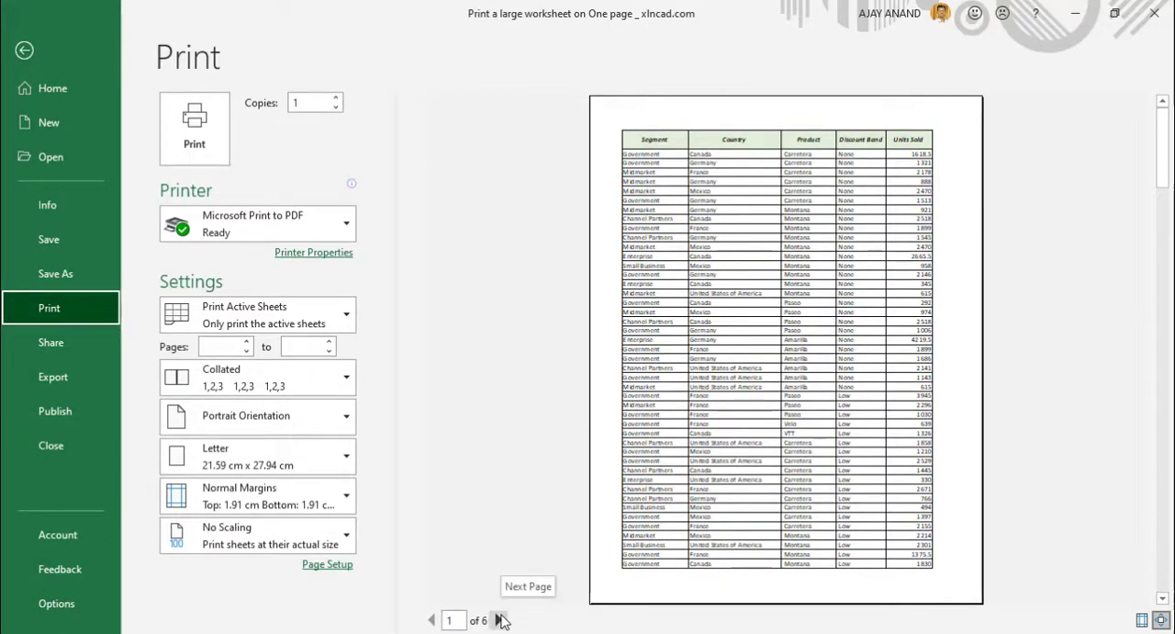
click(500, 620)
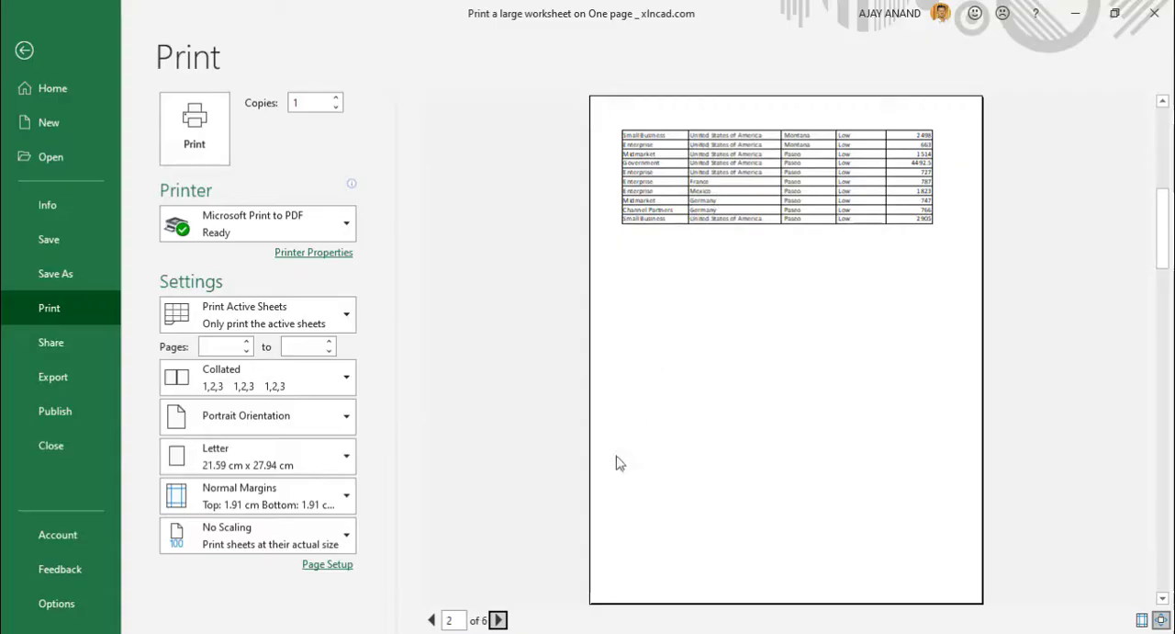
click(499, 619)
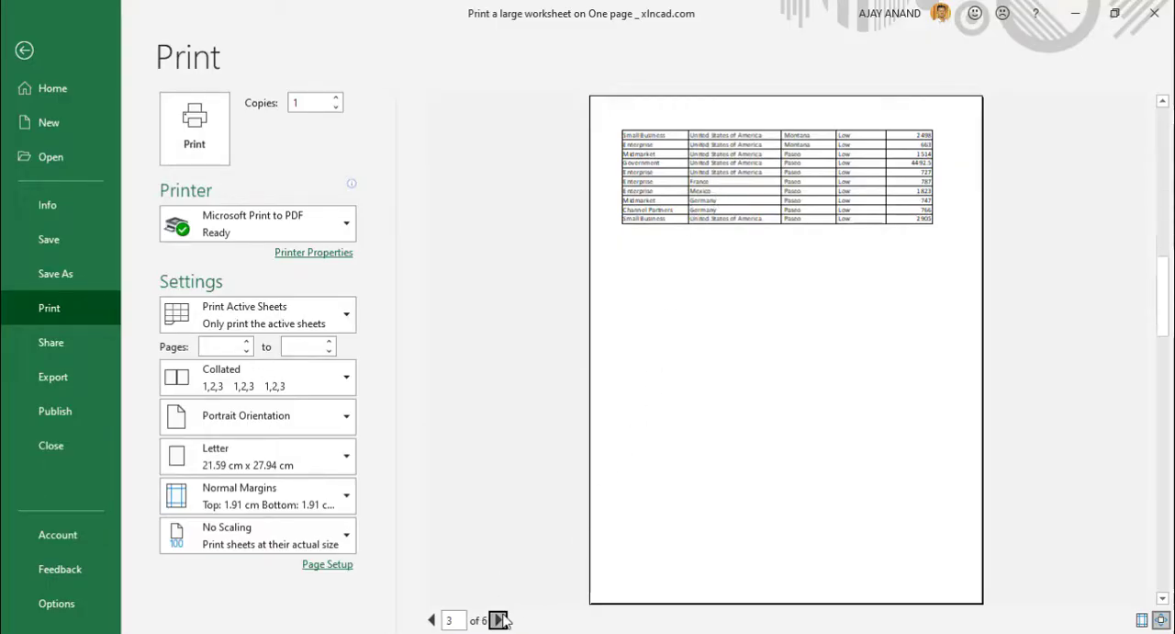
click(500, 620)
click(499, 620)
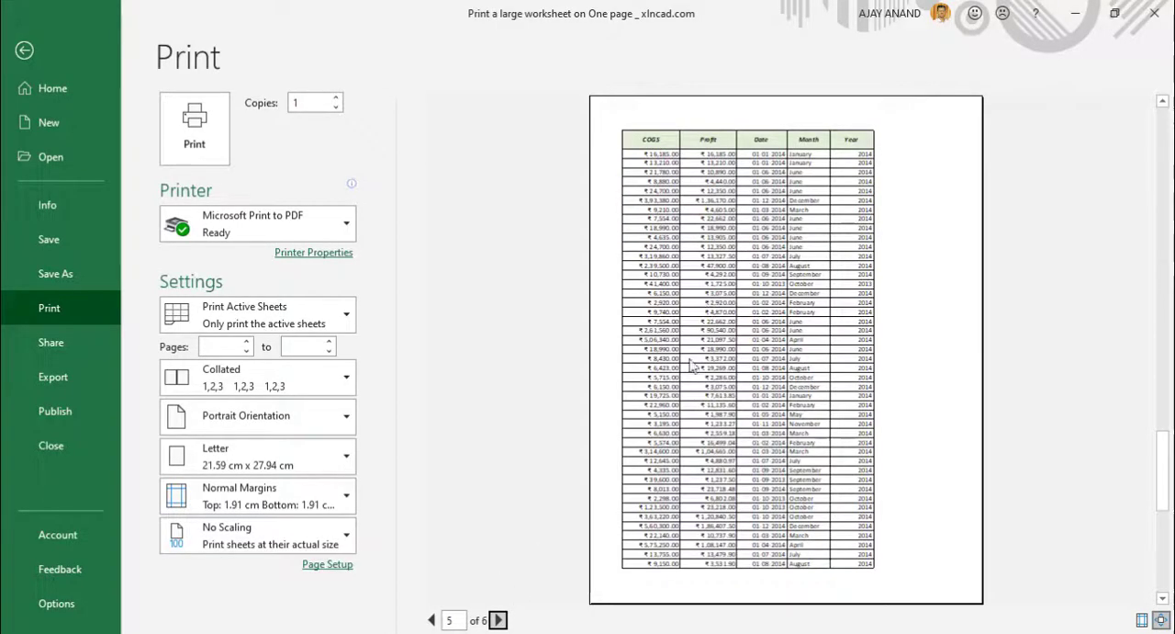
click(28, 50)
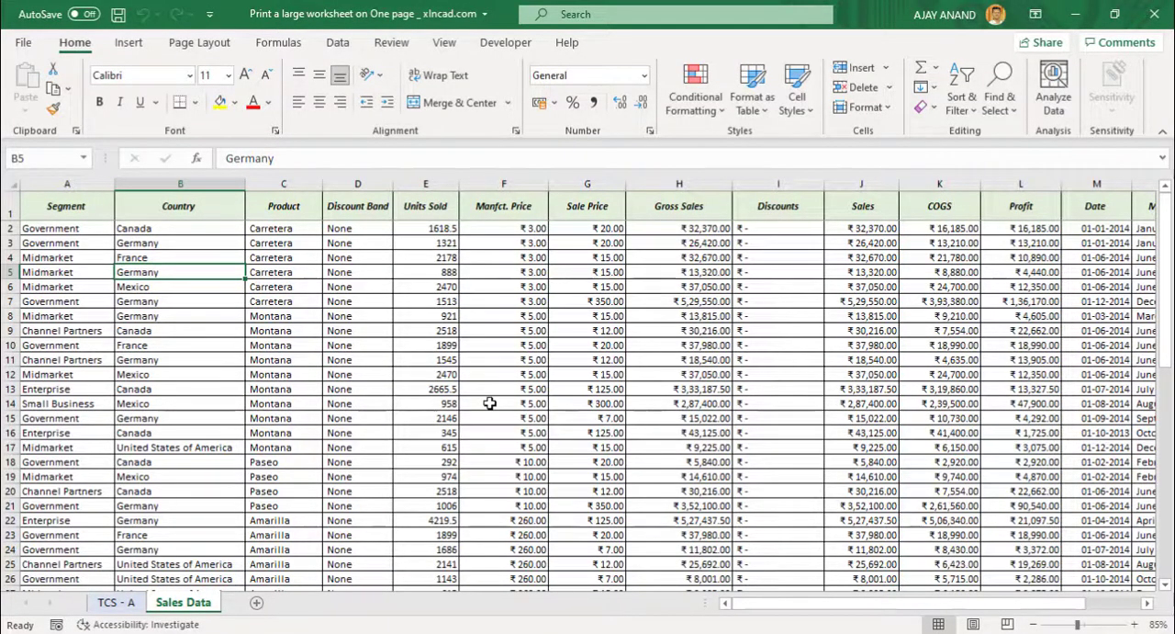
Show the Sales Data sheet in Page Break Preview and look over how its rows and columns are divided into pages.
click(447, 46)
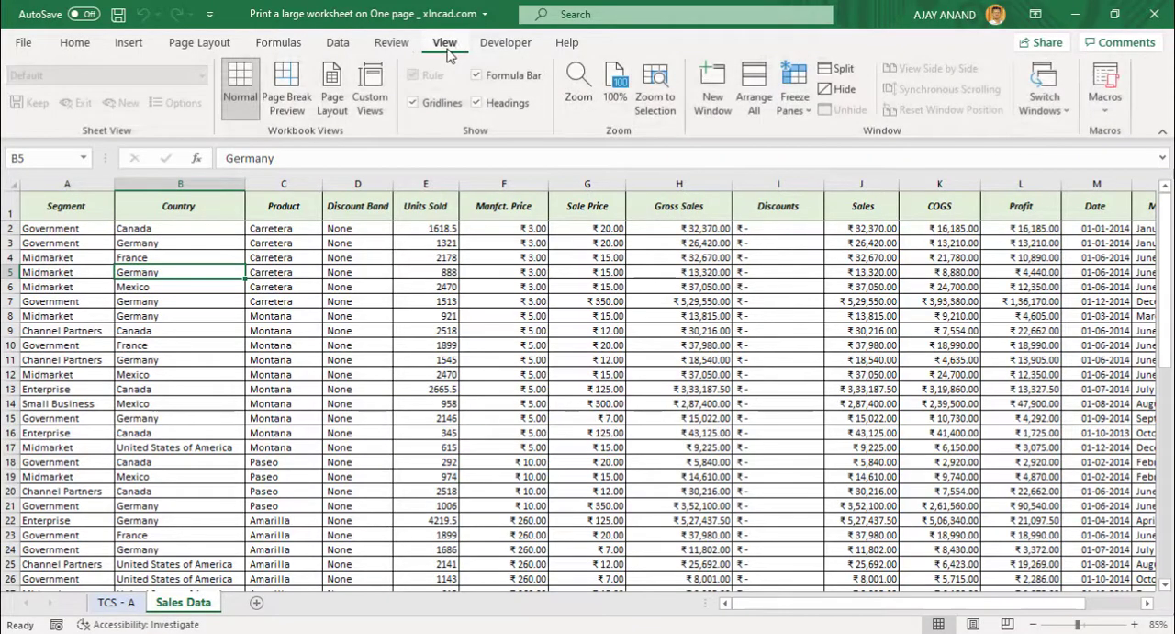
click(296, 109)
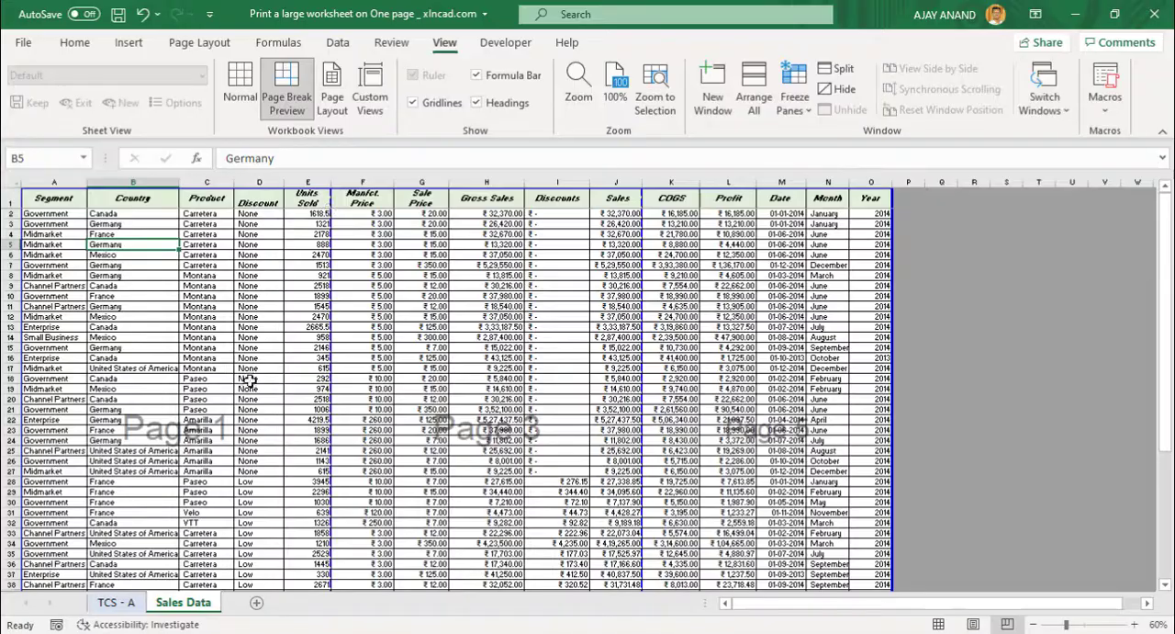
scroll(243, 378, down, 5)
scroll(244, 418, down, 4)
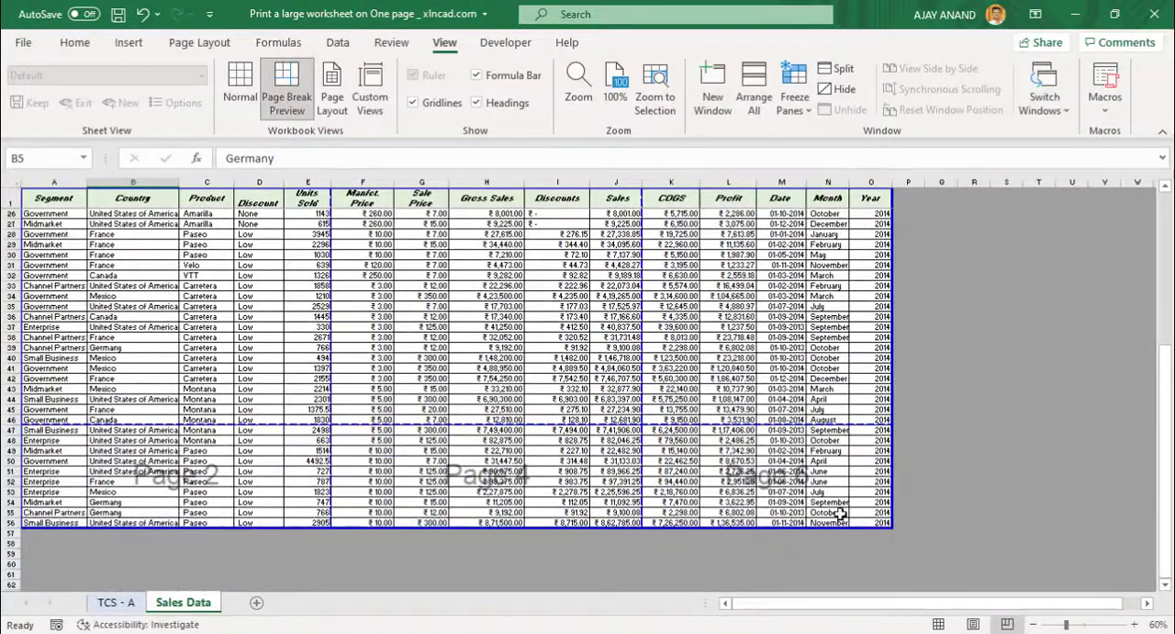
scroll(292, 303, up, 3)
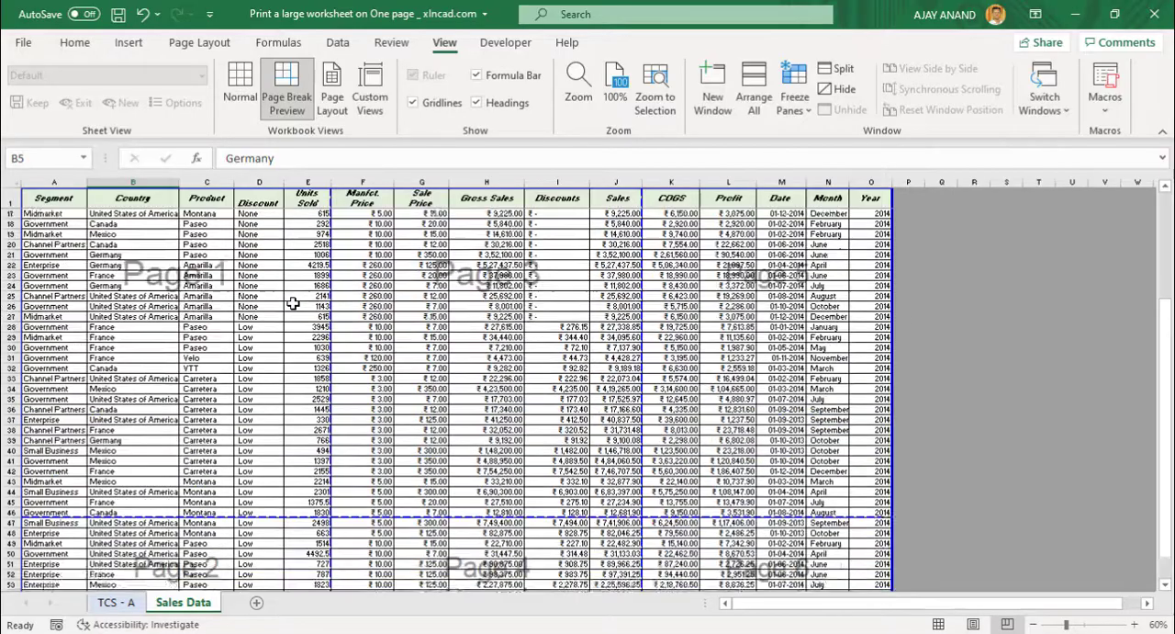
scroll(292, 303, up, 5)
scroll(345, 332, down, 6)
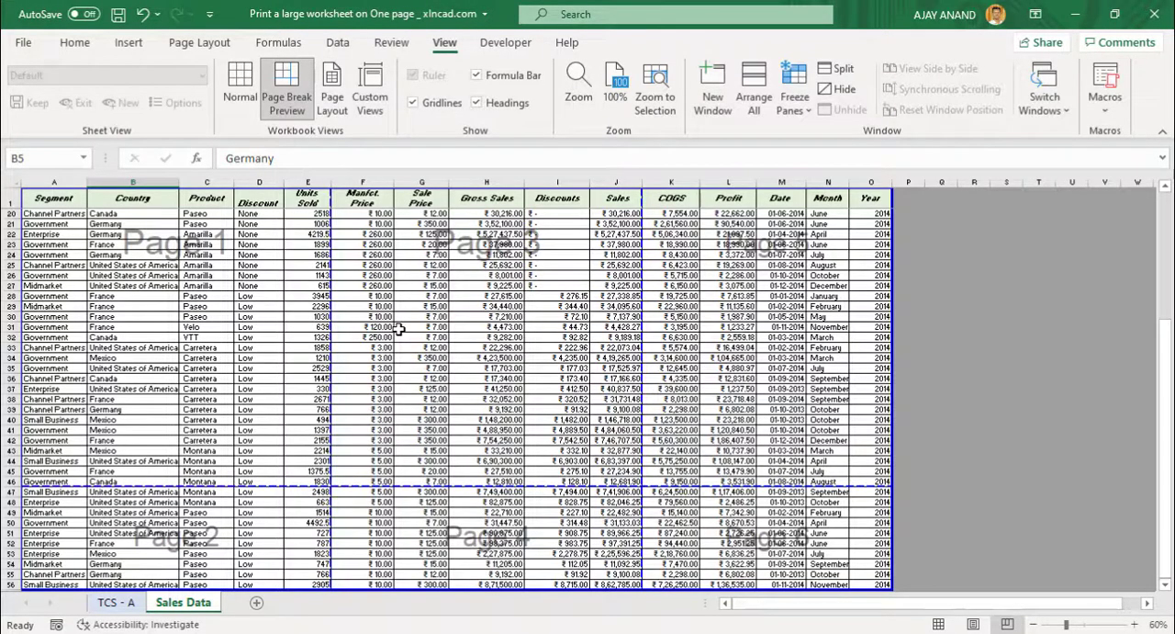
Change the page orientation of the Sales Data sheet to Landscape.
click(196, 44)
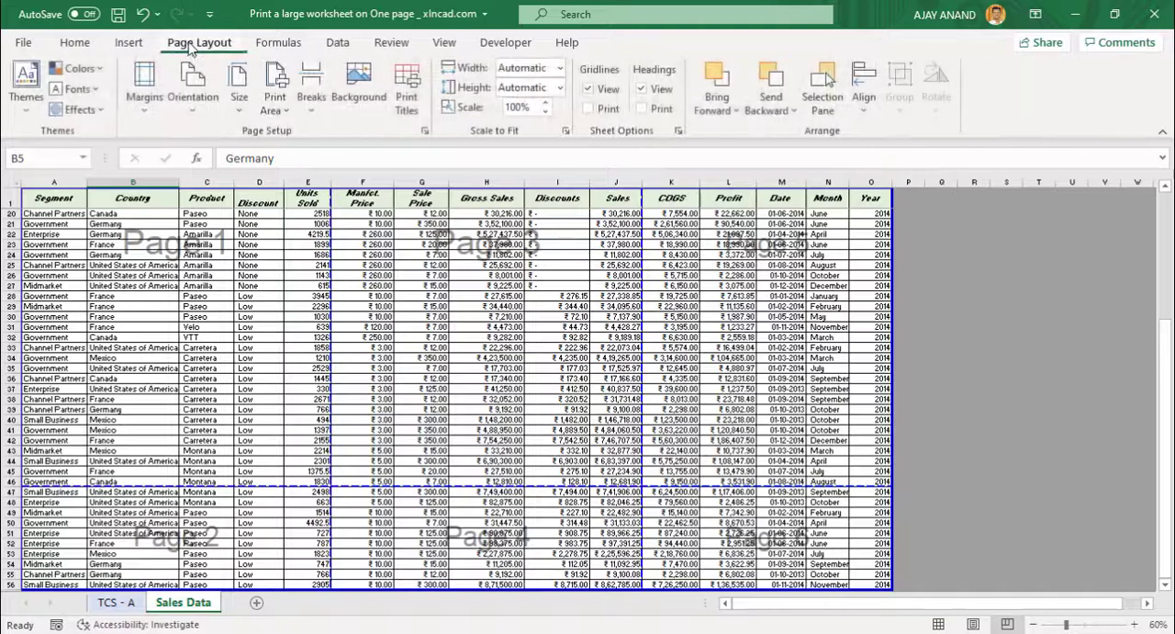
click(204, 110)
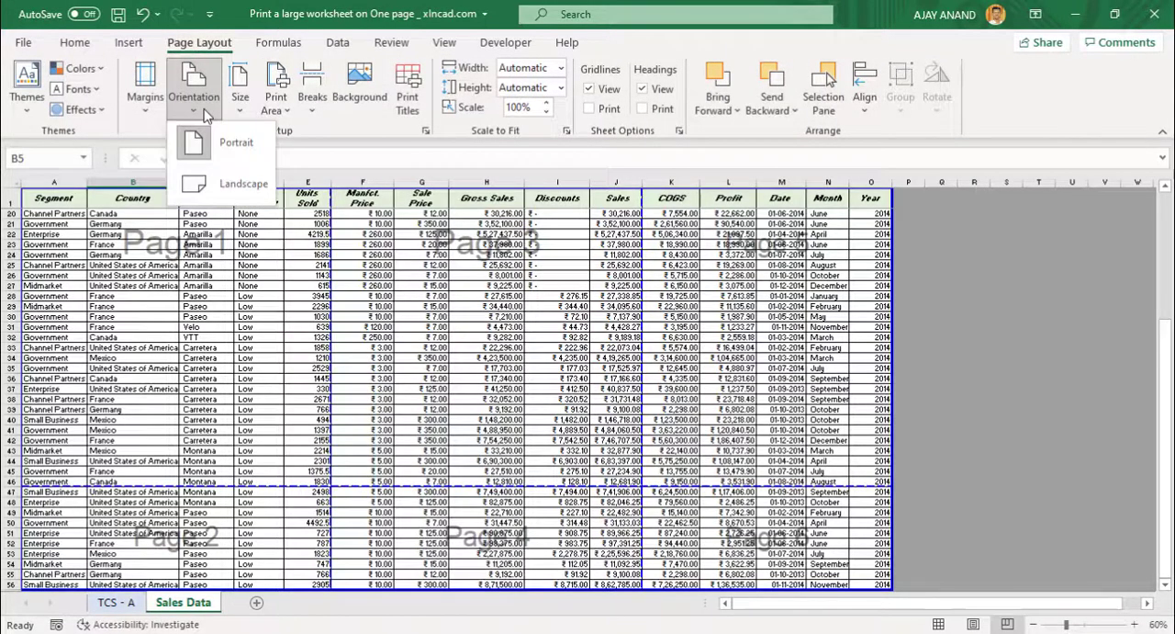
click(240, 181)
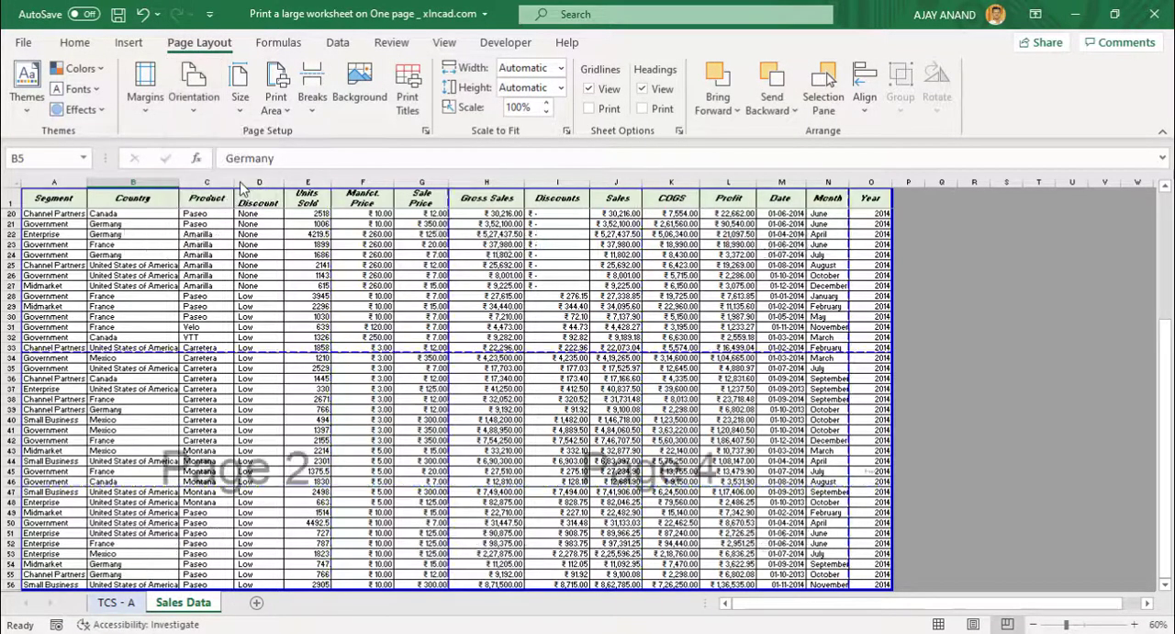
Move the horizontal page break below row 56 and the vertical one past the Year column to fit the data on one page.
scroll(281, 344, up, 3)
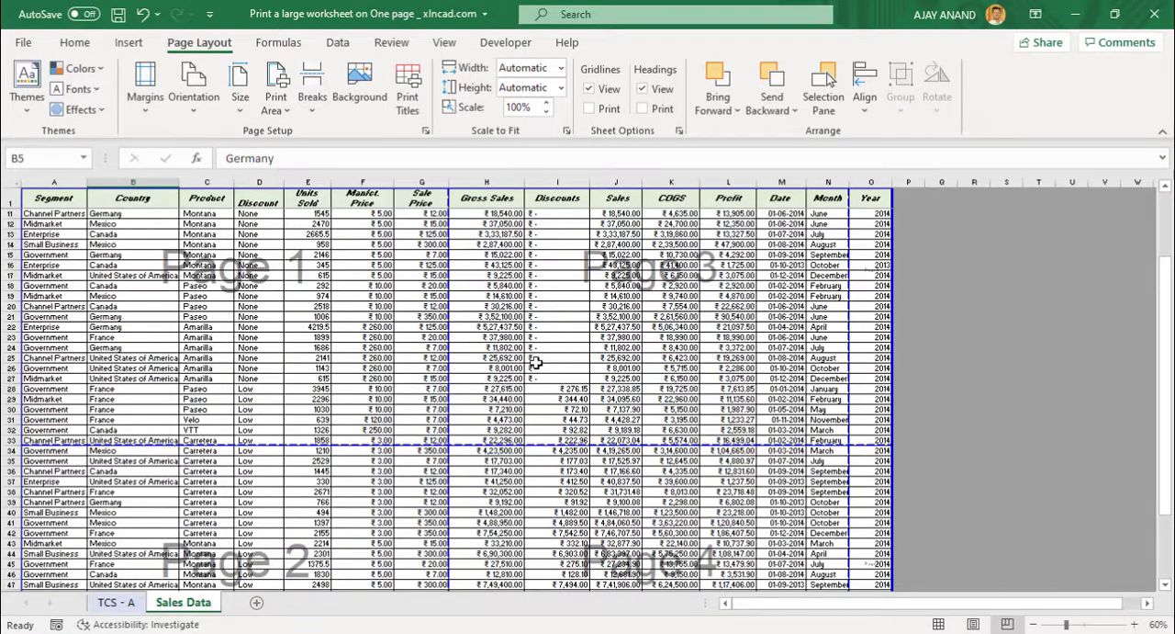
scroll(597, 422, up, 1)
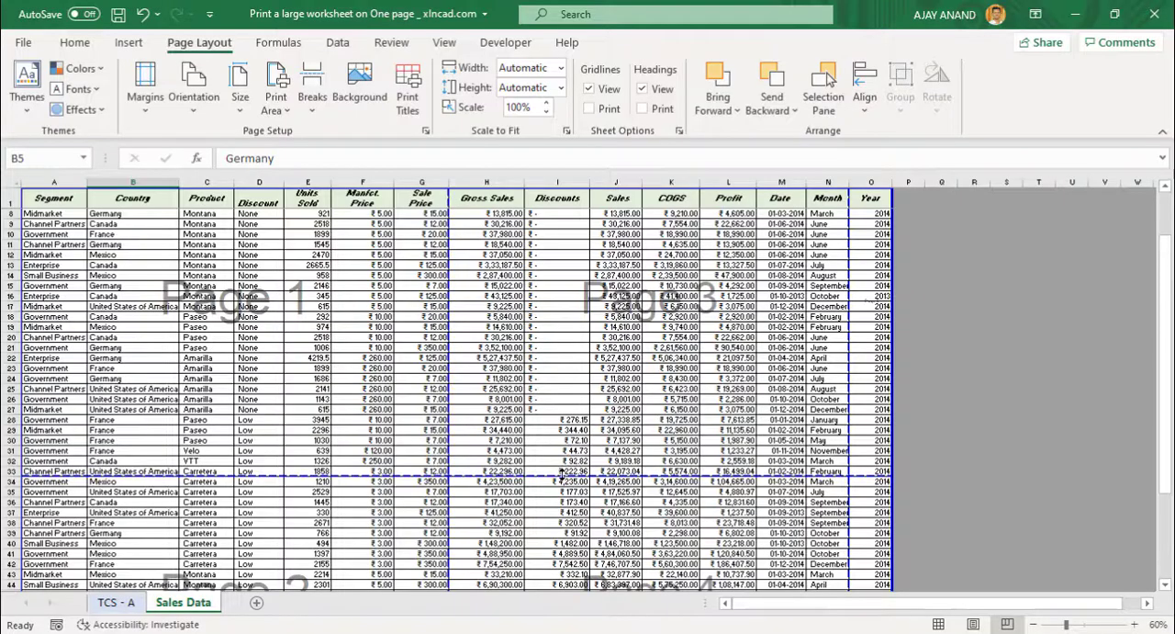
scroll(571, 560, down, 3)
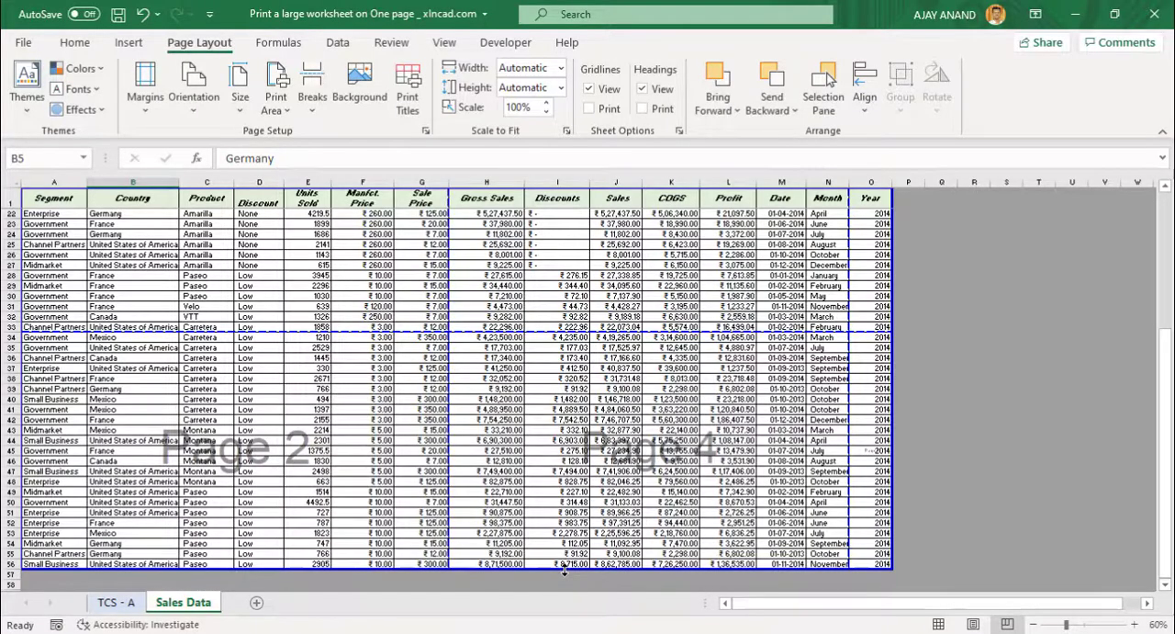
scroll(625, 379, up, 2)
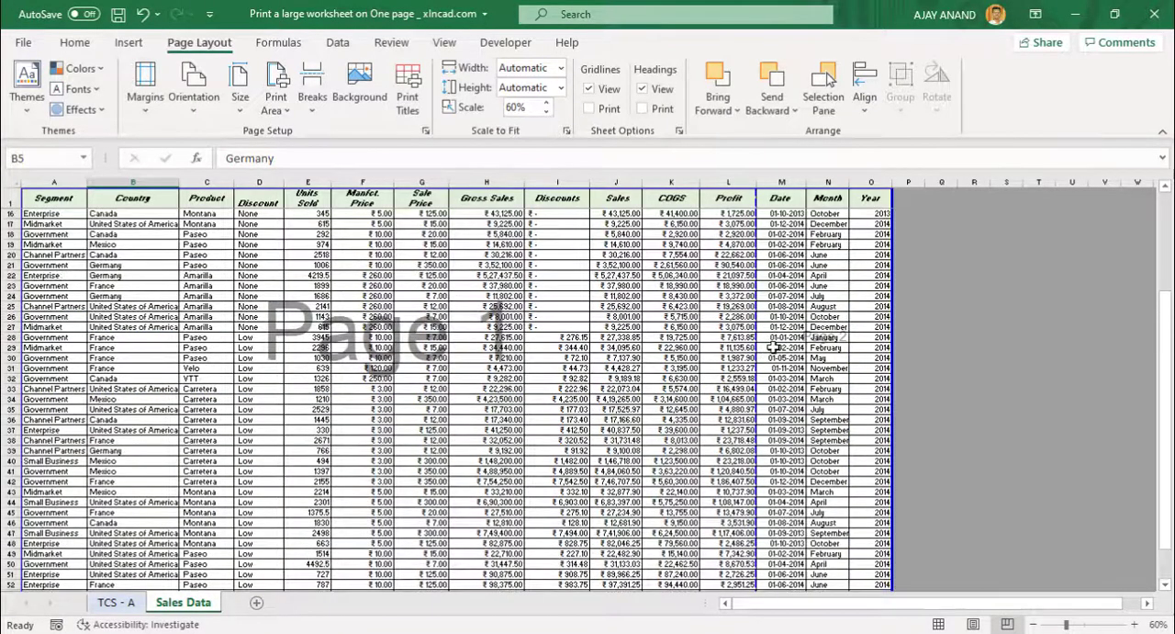
drag(758, 354, 889, 355)
scroll(377, 423, down, 1)
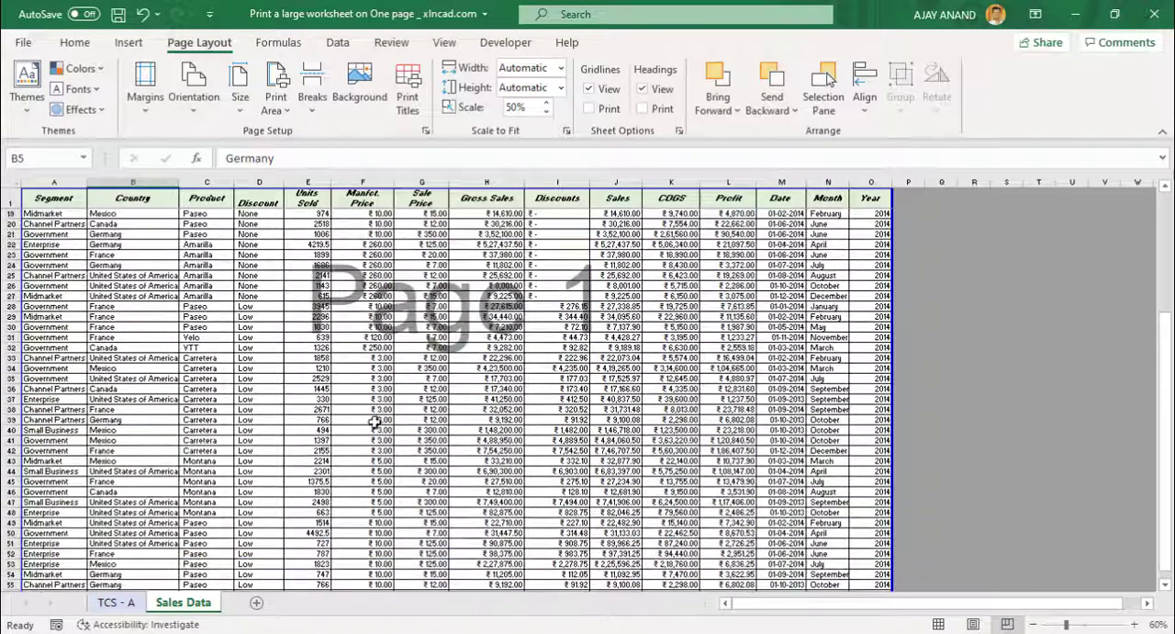
scroll(341, 390, up, 4)
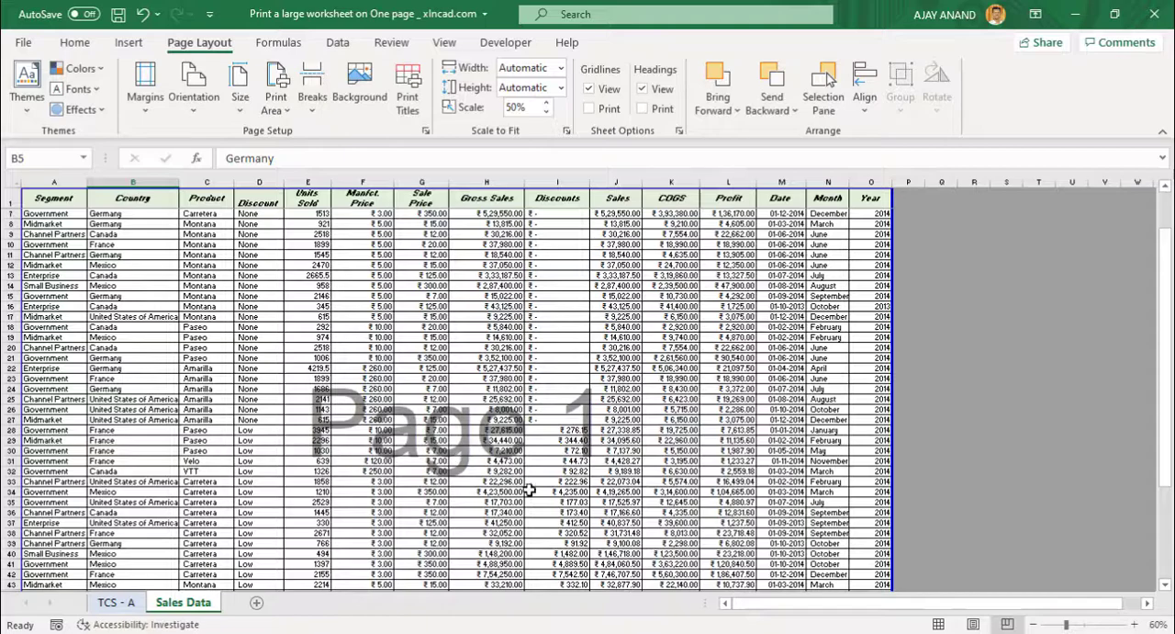
Print the Sales Data sheet with Microsoft Print to PDF, saving it as Sales Report in the Print folder on the Desktop.
click(23, 42)
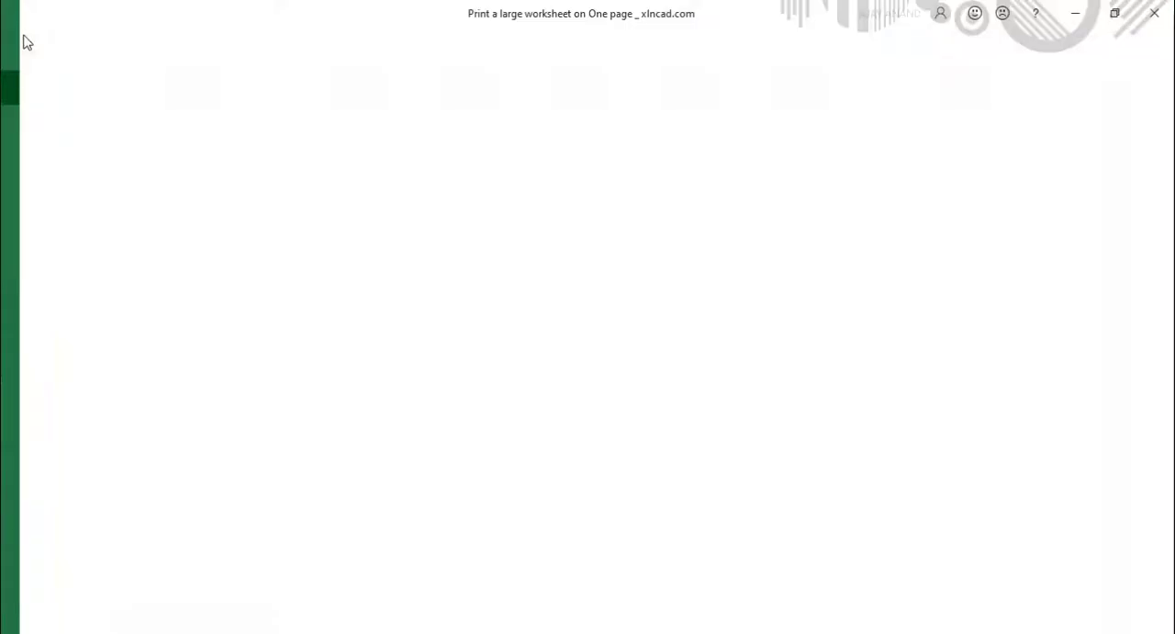
click(55, 308)
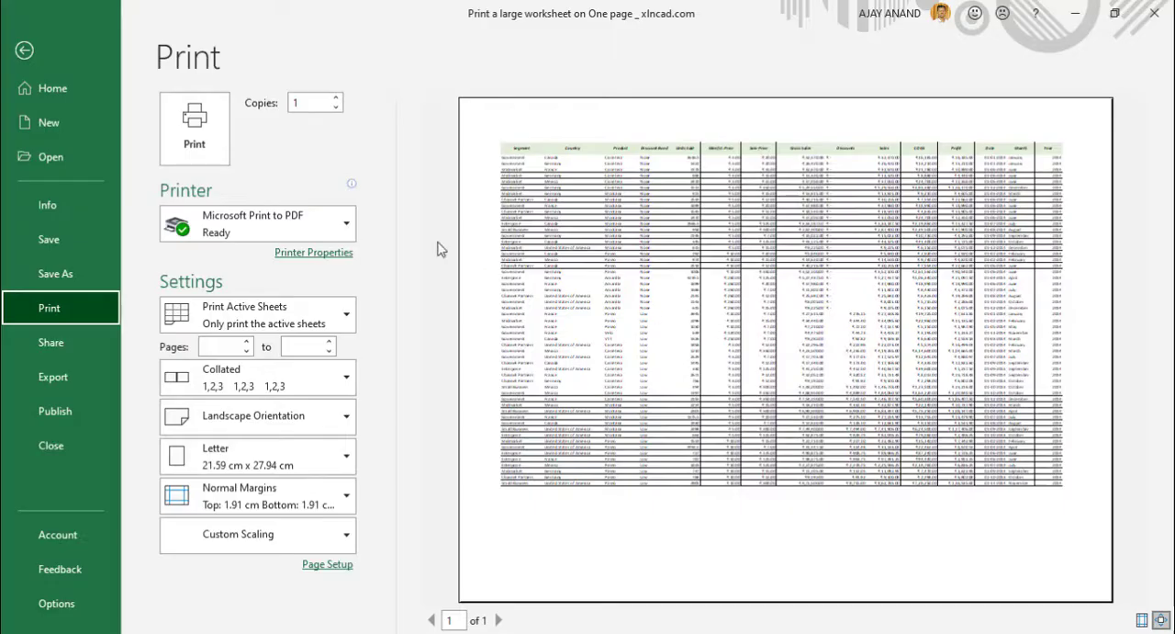
click(193, 129)
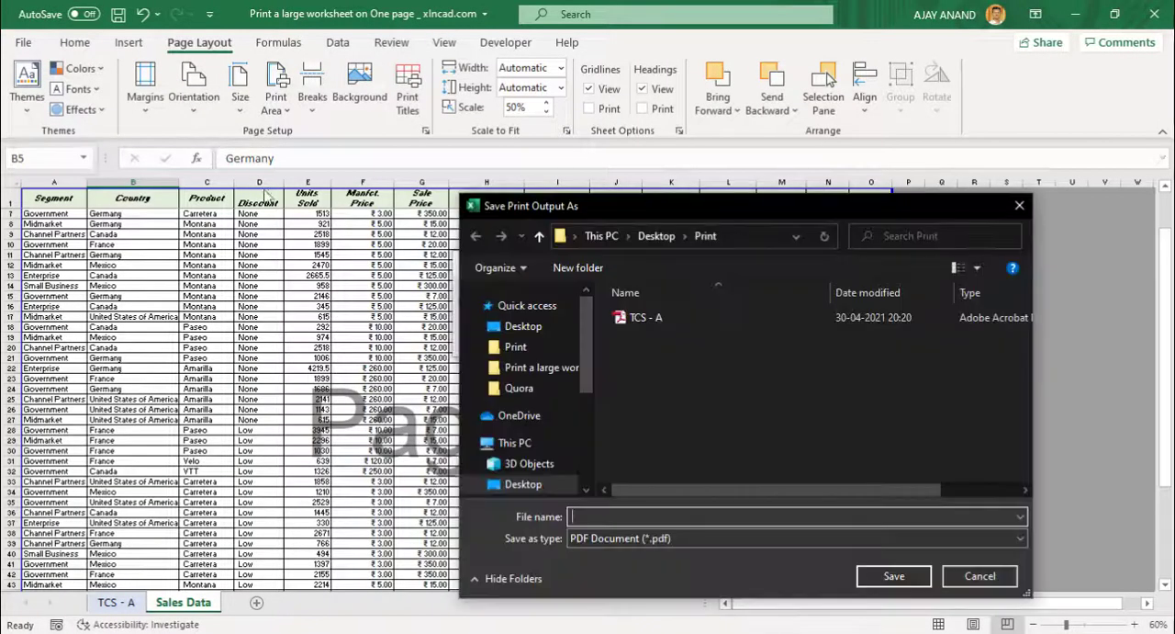
text(Sales Report)
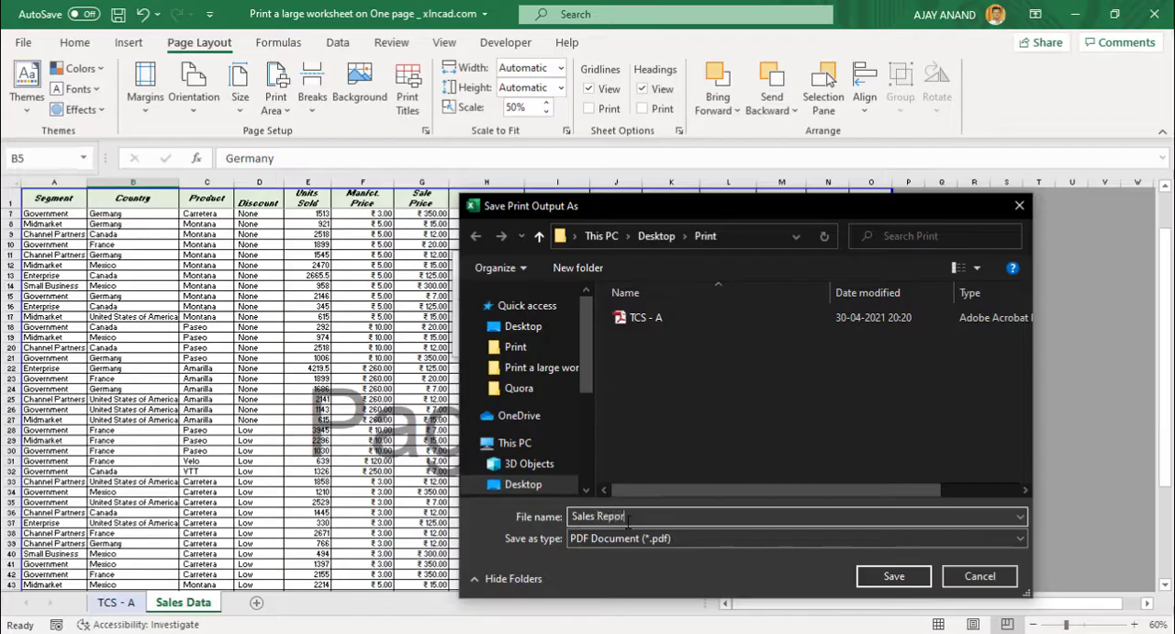
click(883, 576)
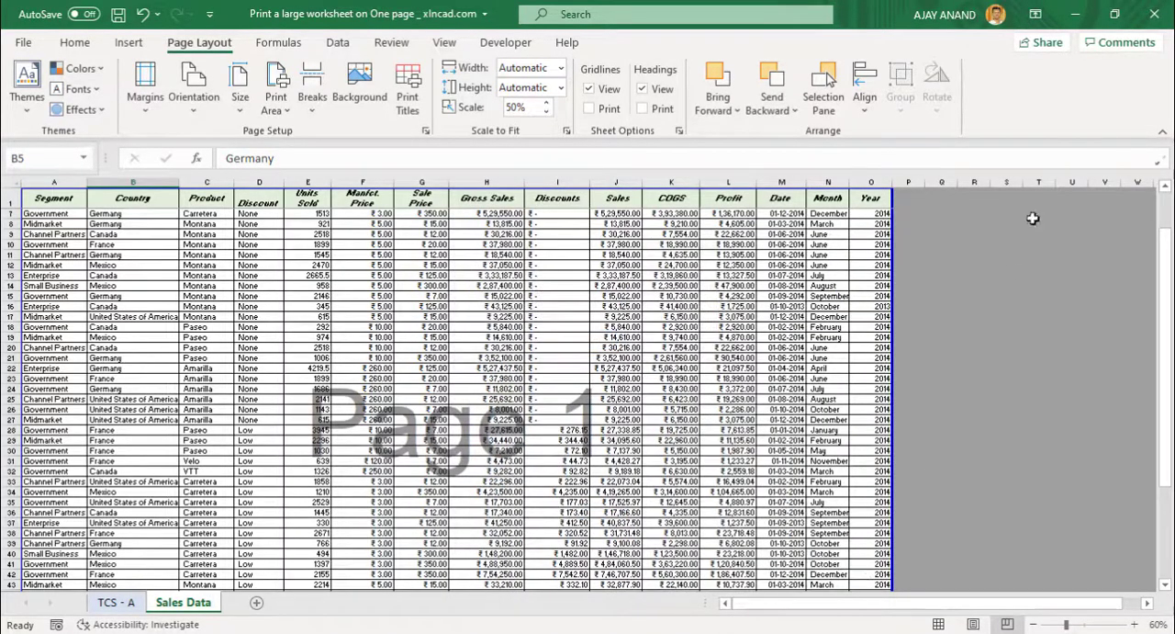
Minimise Excel, open the Sales Report PDF from the Print folder in Adobe Reader, examine its table enlarged, and close it.
click(1074, 15)
click(437, 267)
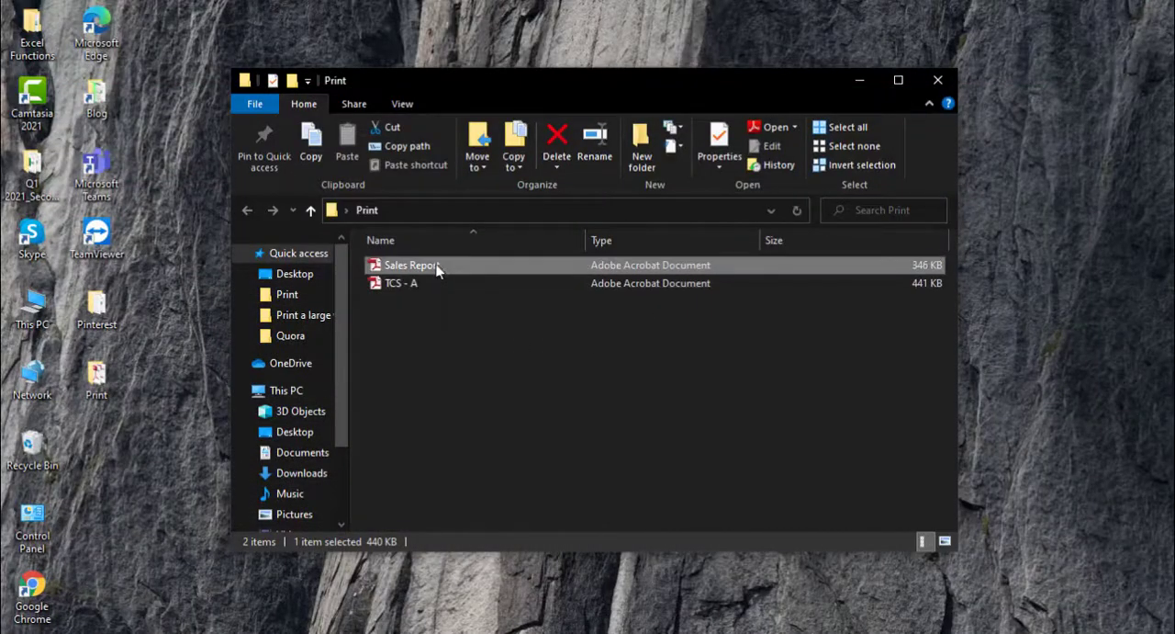
double_click(437, 267)
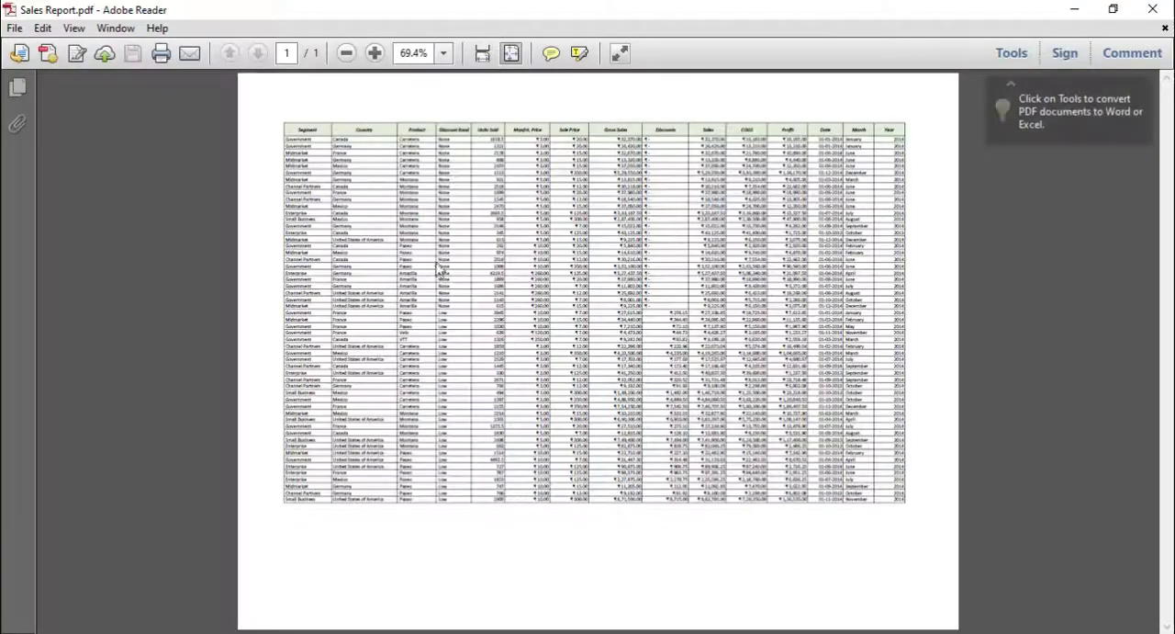
click(375, 54)
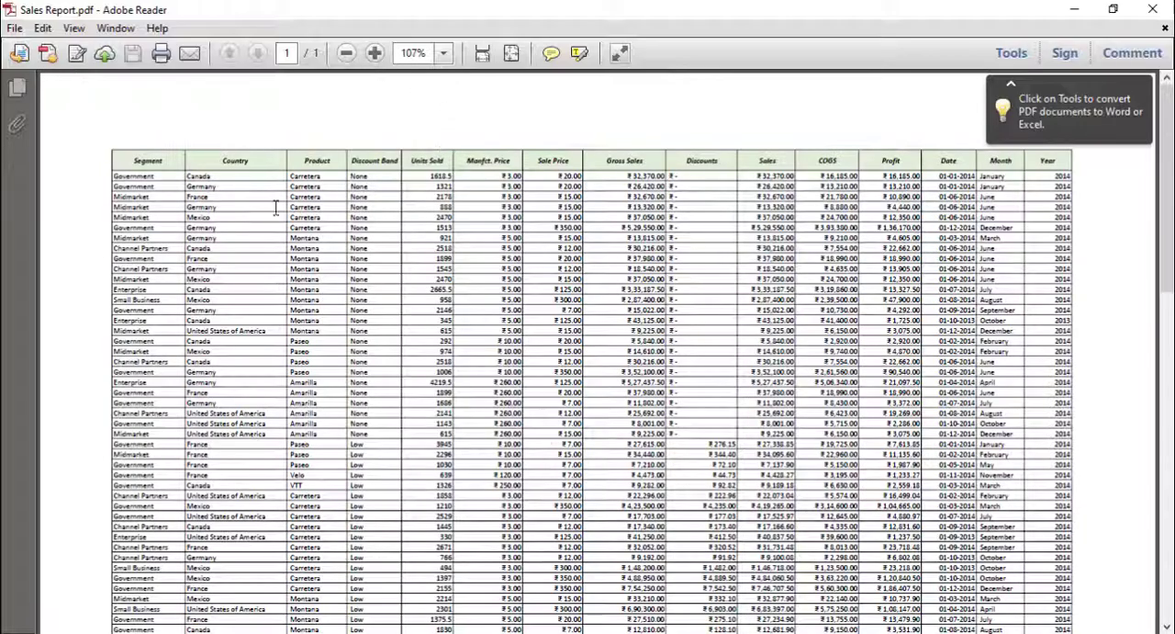
click(1153, 9)
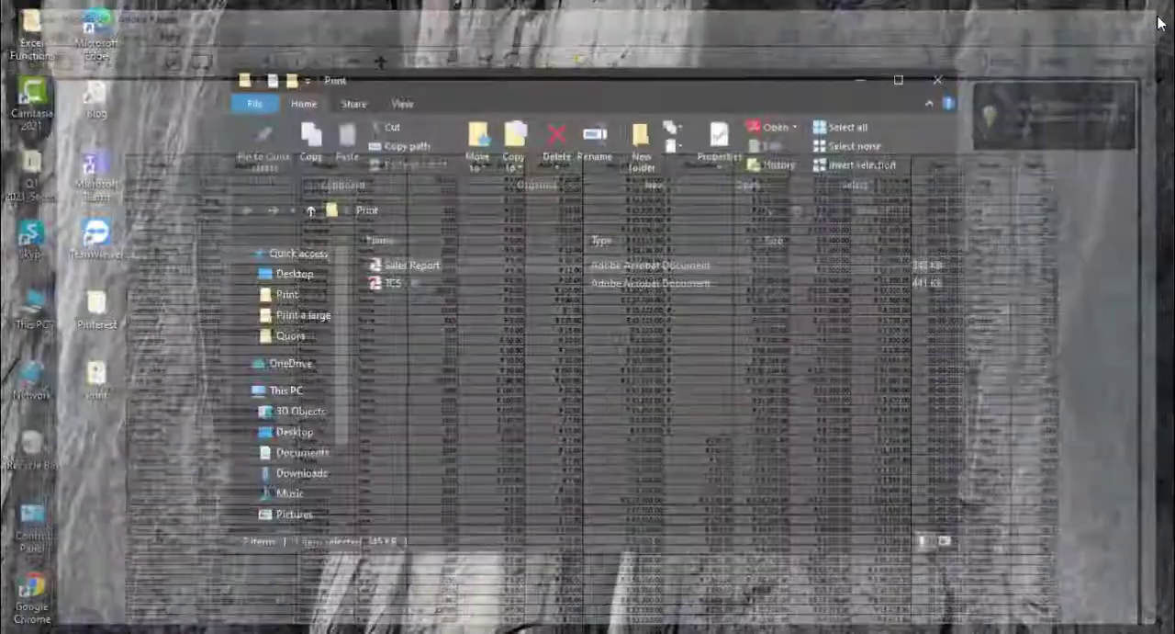